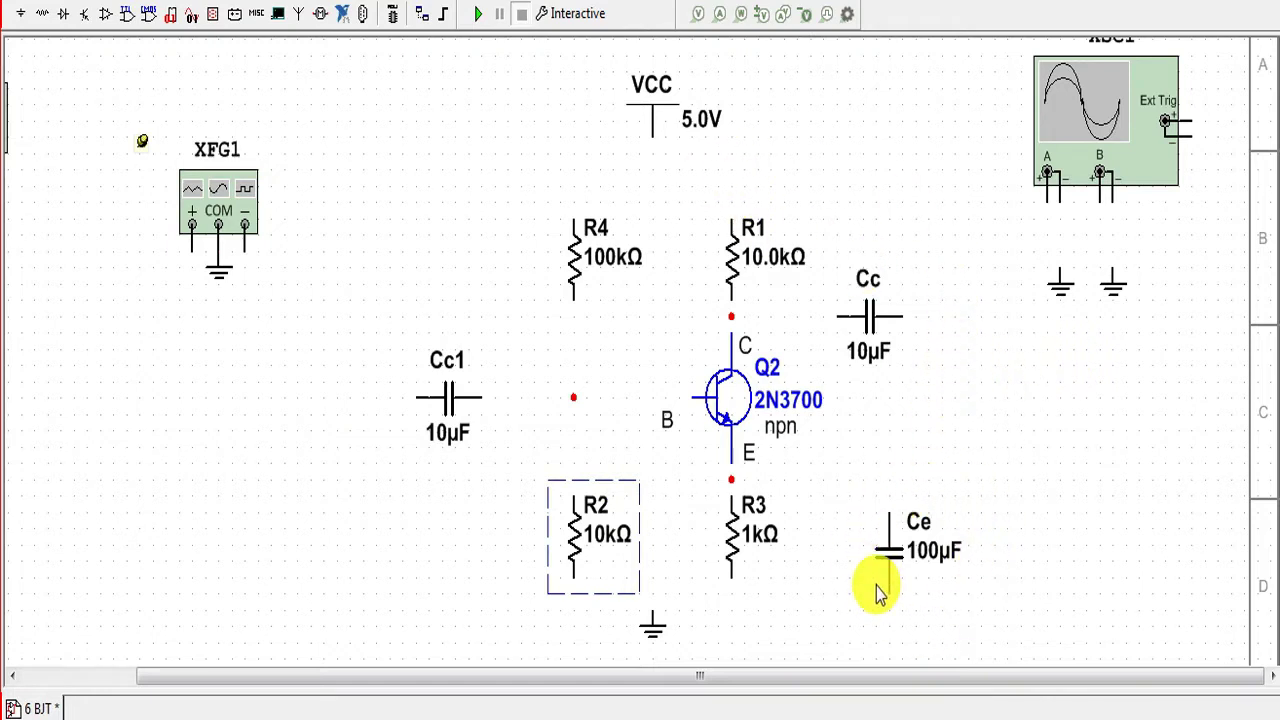
- Wire R4's lower pin and R2's top pin to Q2's base node
click(341, 306)
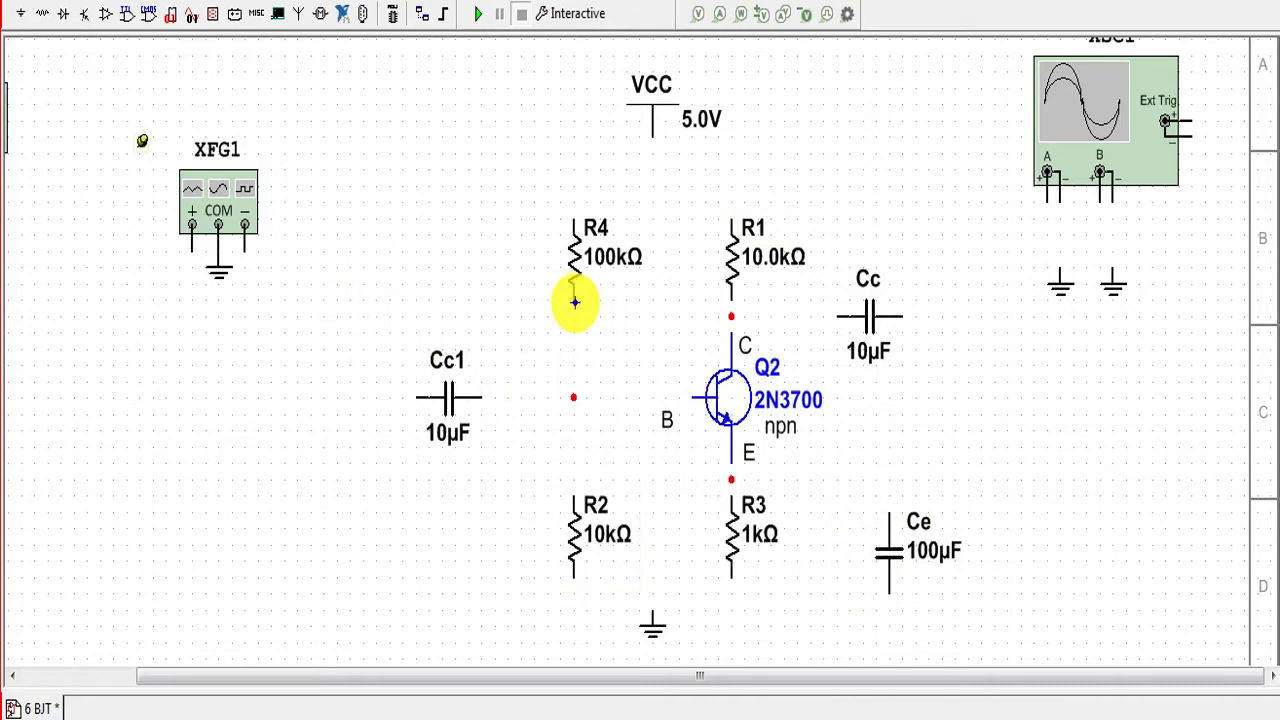
click(575, 301)
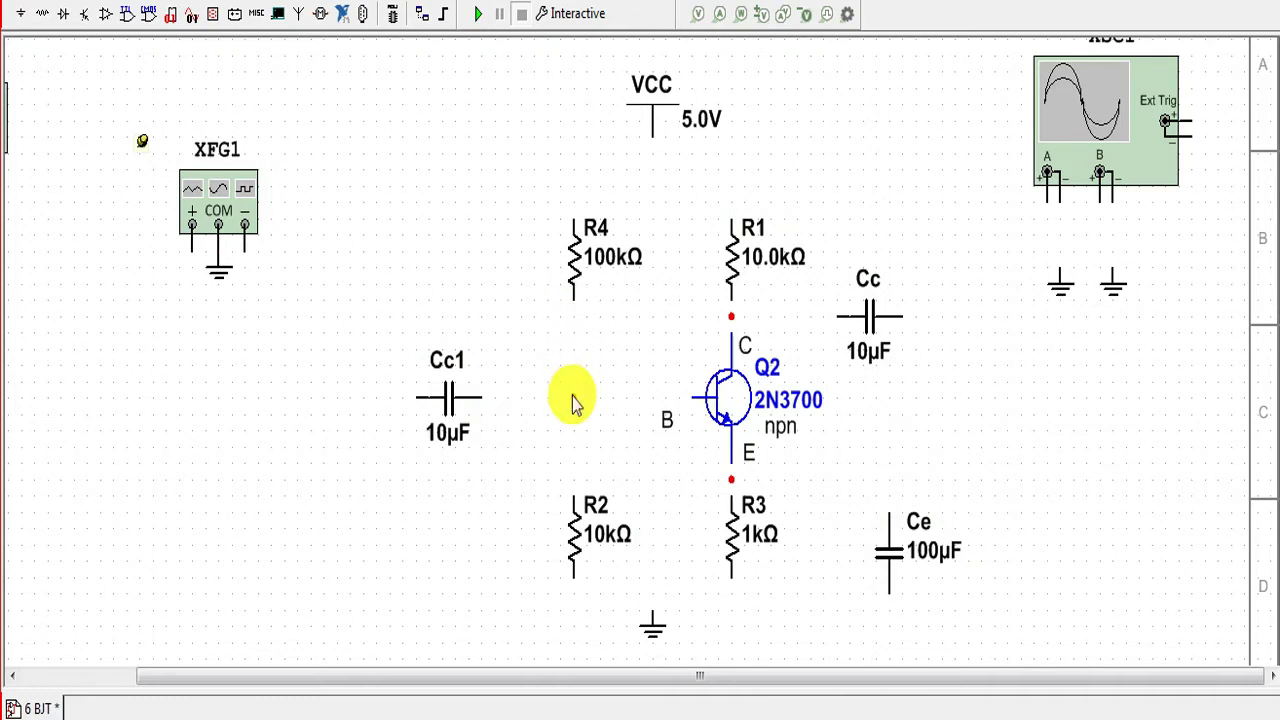
click(704, 397)
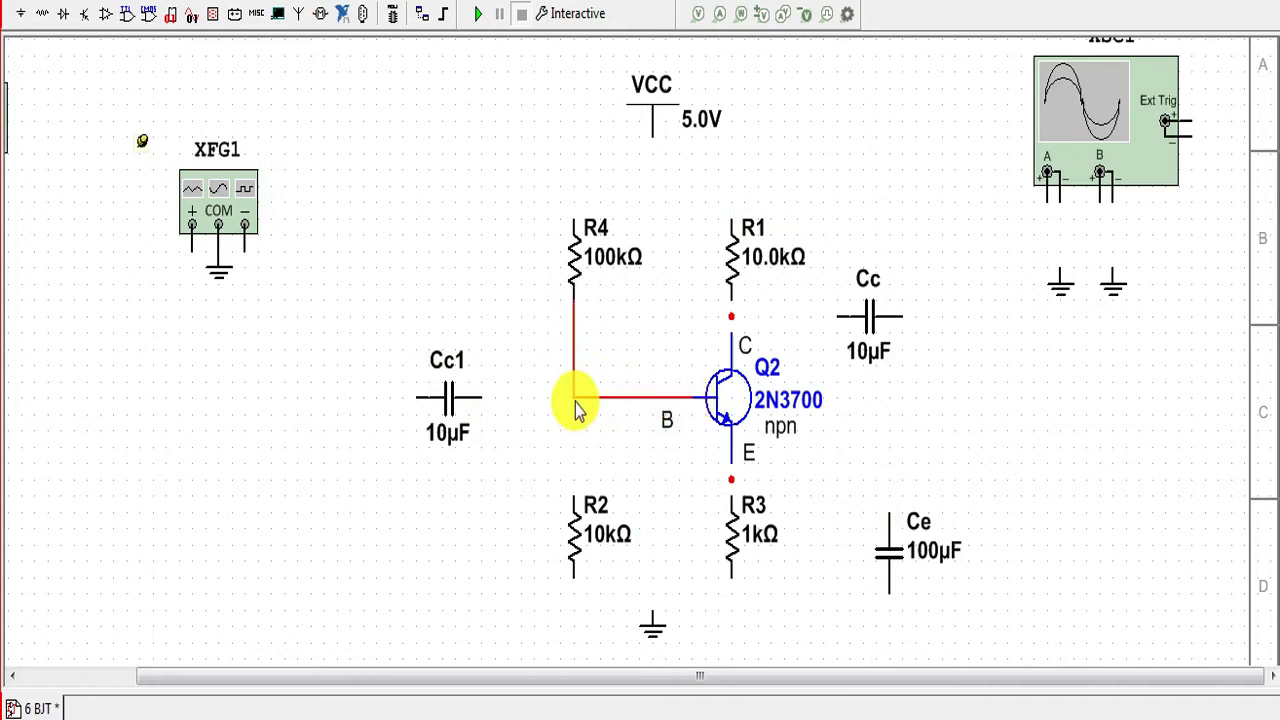
click(573, 497)
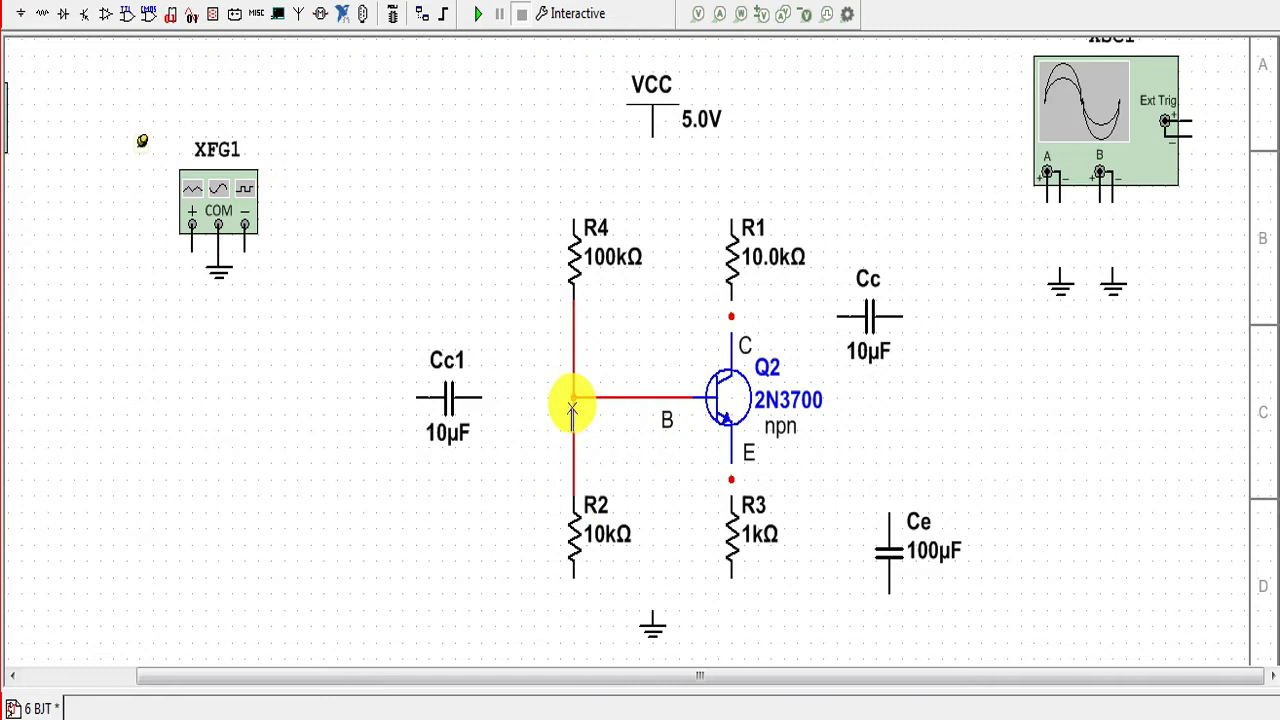
click(572, 403)
- Join the bottoms of R2 and R3 and connect them to ground
click(576, 579)
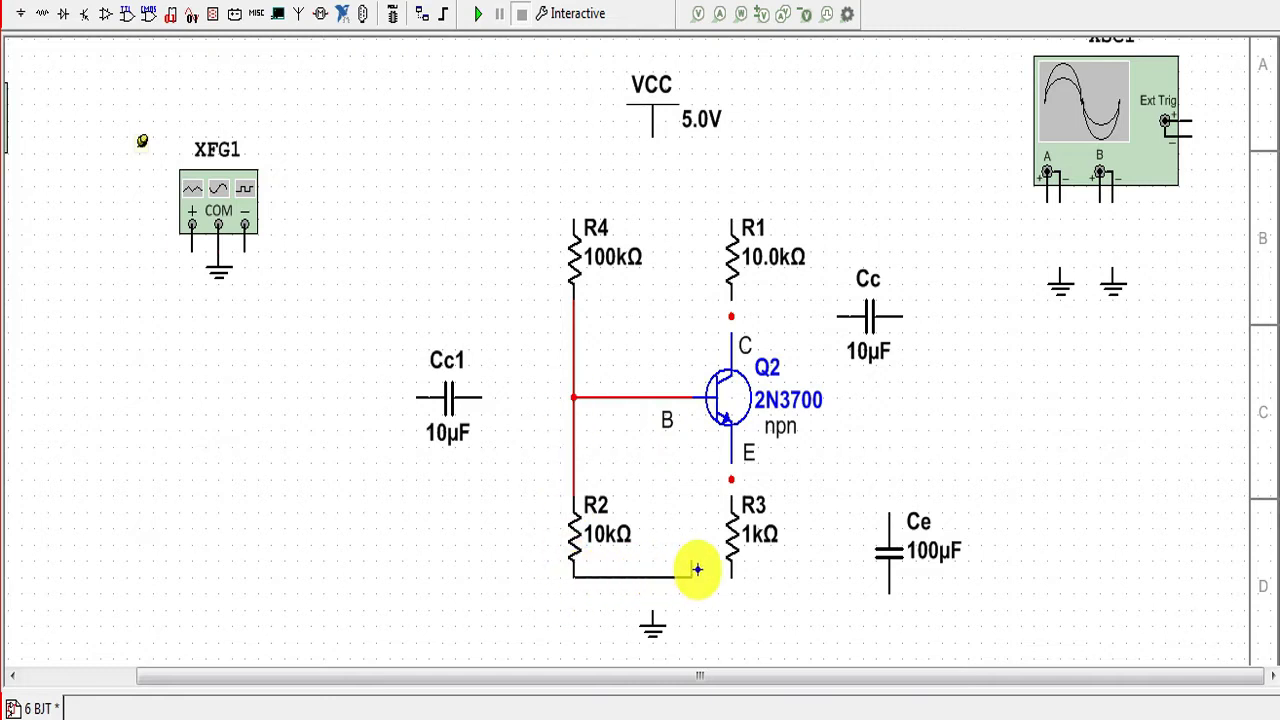
click(730, 578)
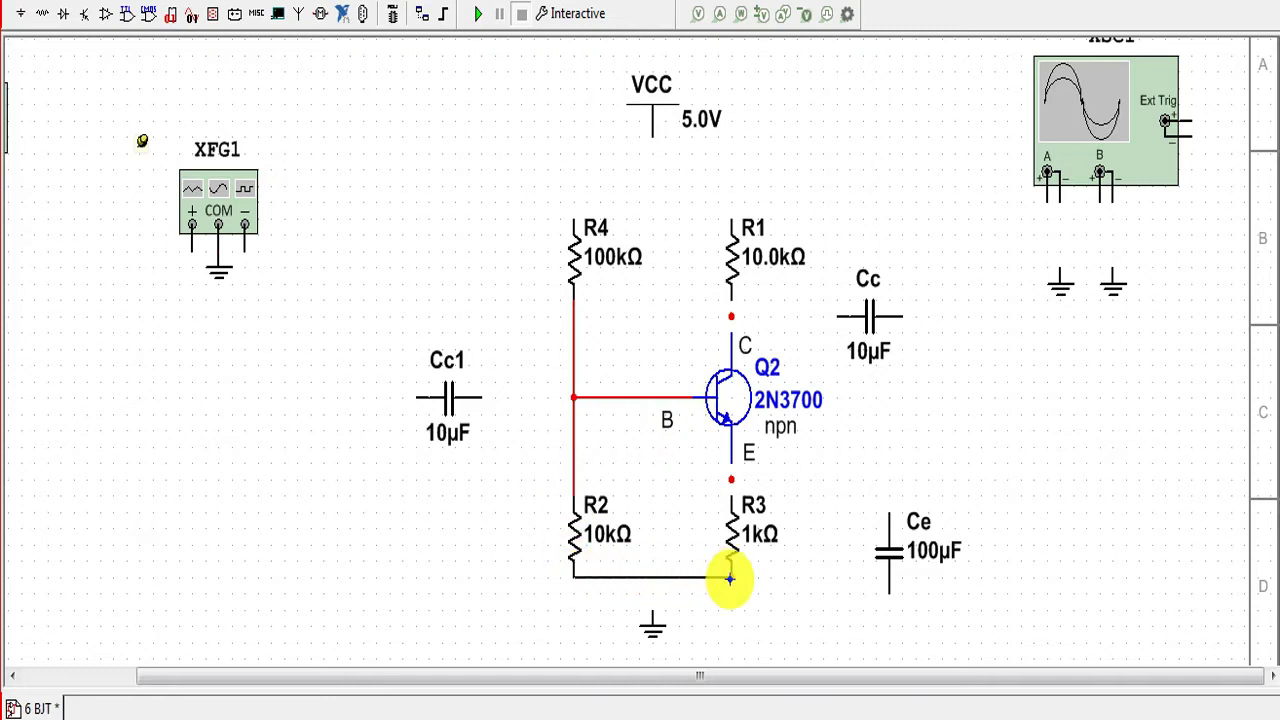
click(652, 613)
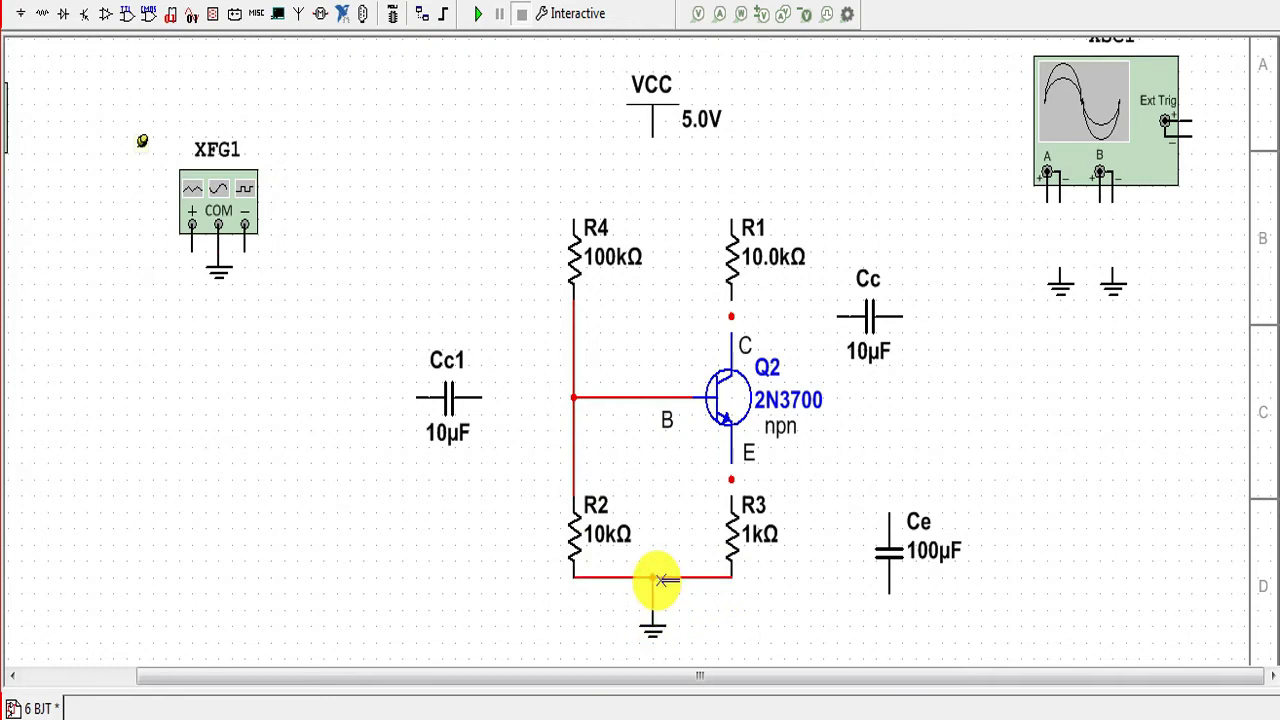
click(655, 578)
- Join the tops of R4 and R1 and connect them to the VCC supply
click(572, 222)
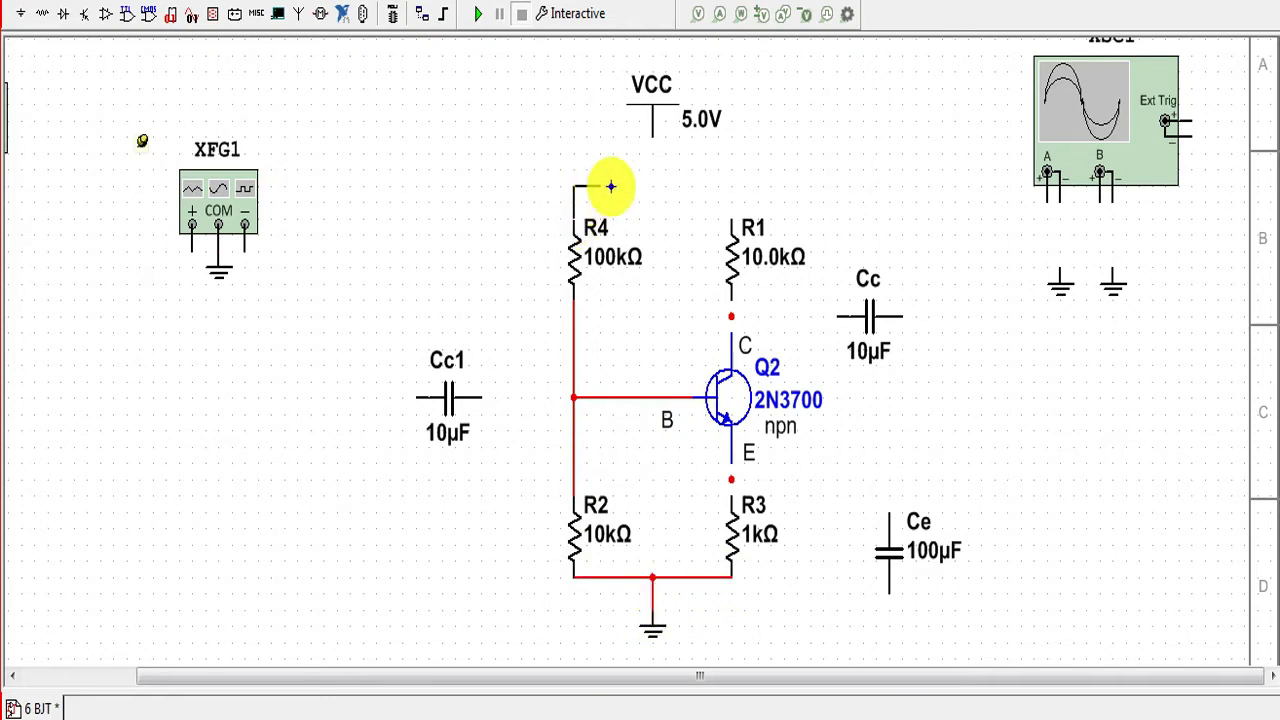
click(731, 219)
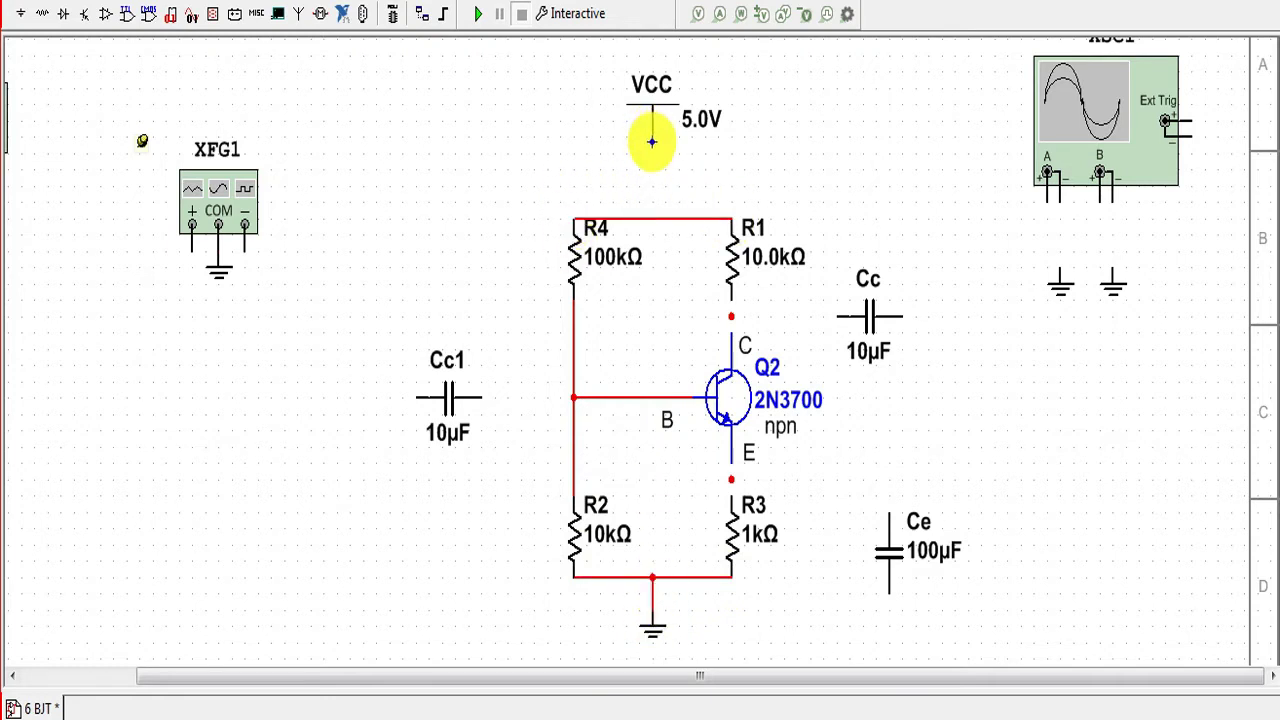
click(652, 142)
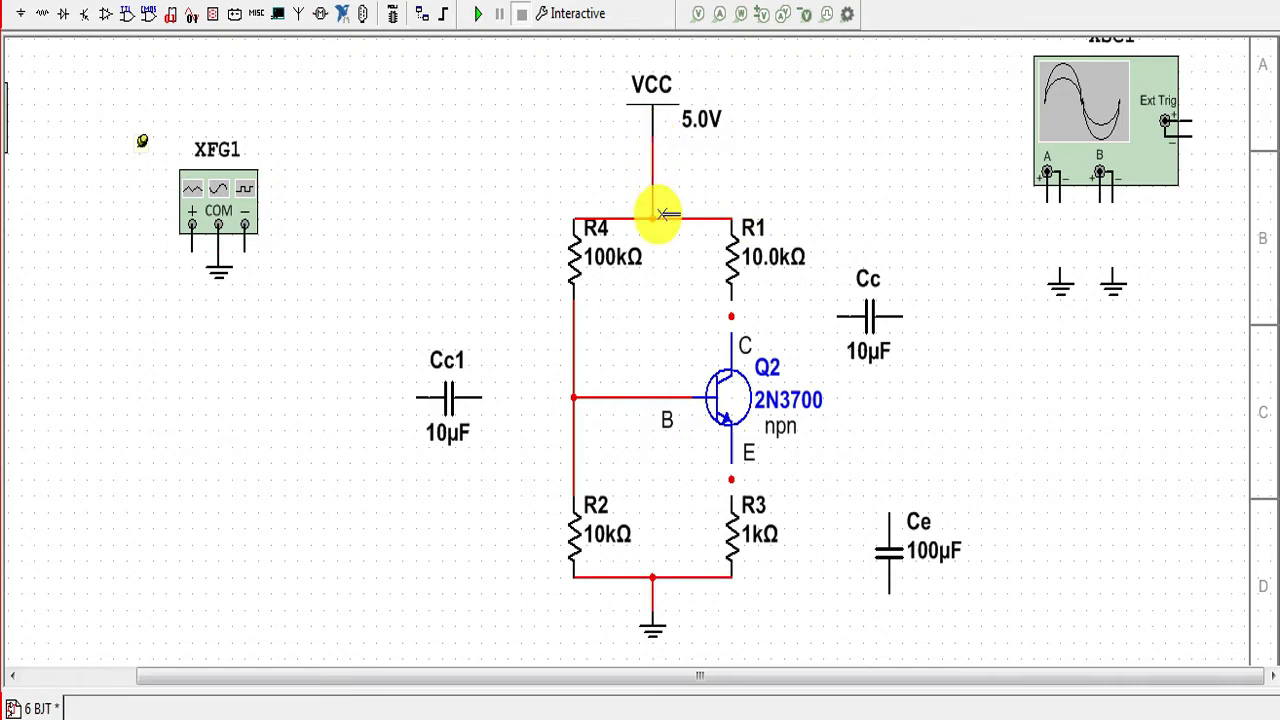
click(656, 216)
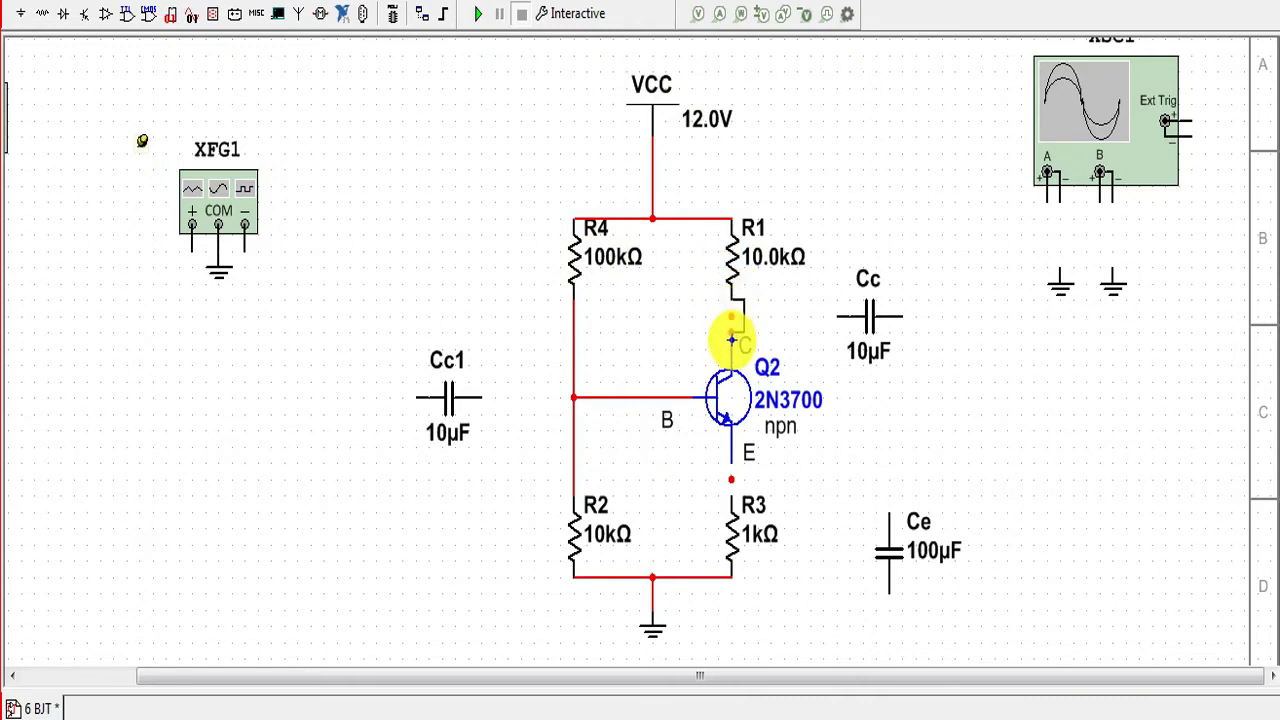
- Wire R1's lower pin and coupling capacitor Cc to Q2's collector node
click(733, 320)
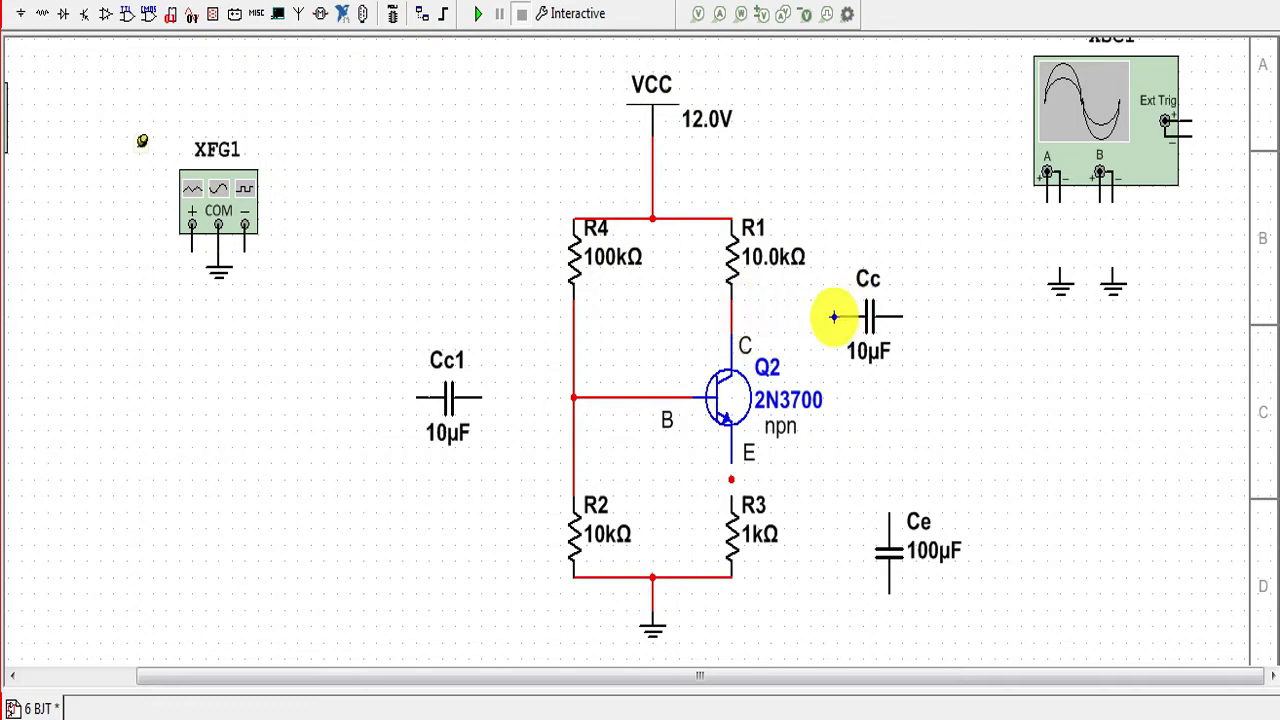
drag(826, 317, 738, 318)
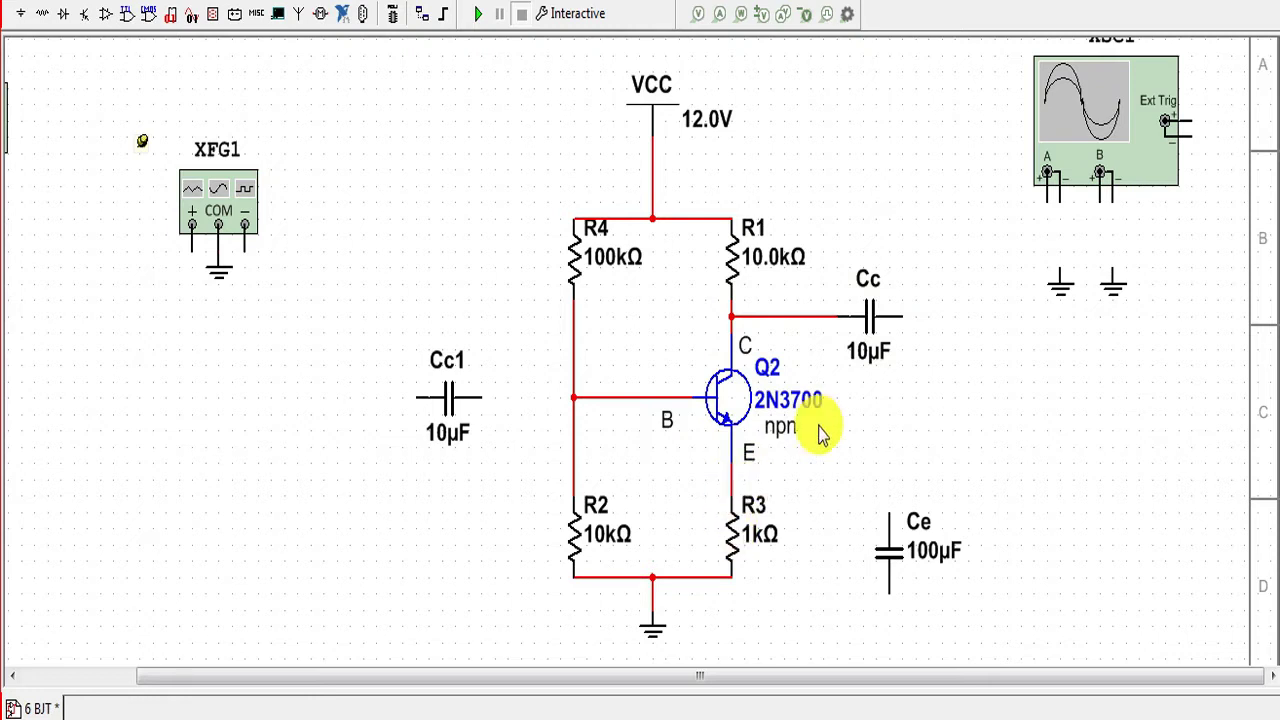
- Connect Cc1 to the base node and XFG1's + output to Cc1
click(483, 398)
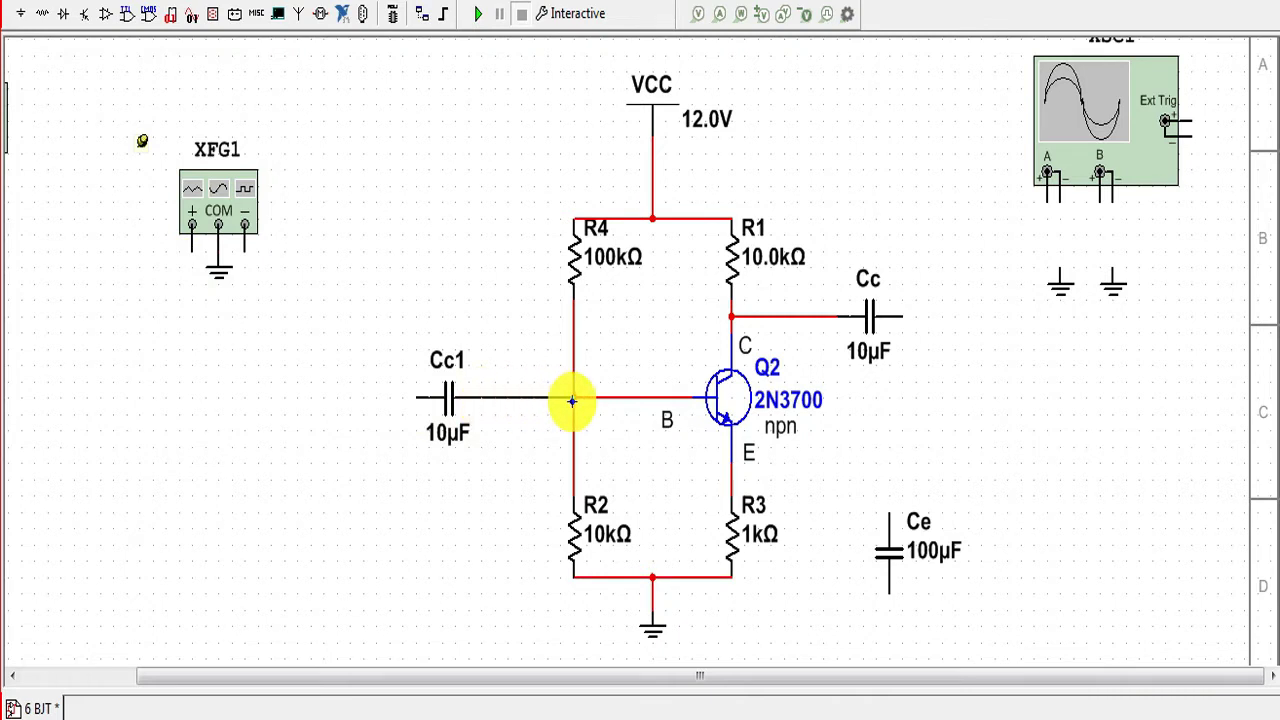
click(574, 398)
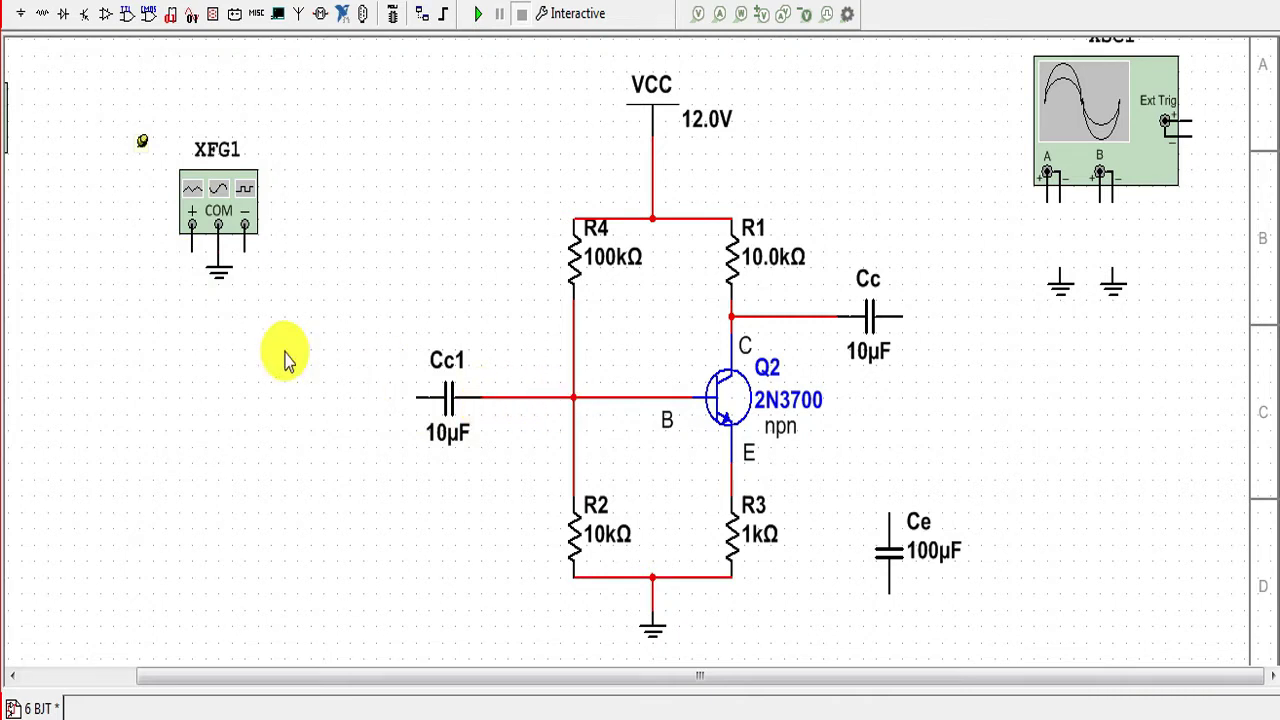
click(191, 250)
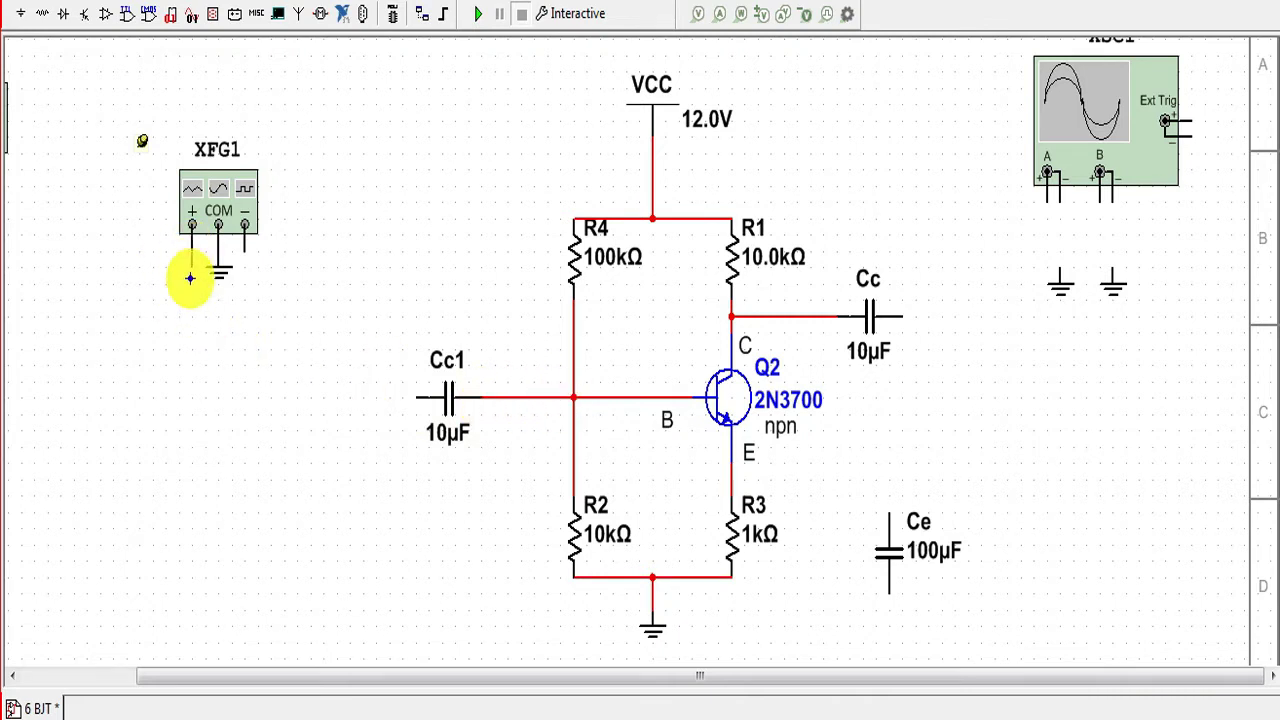
click(419, 398)
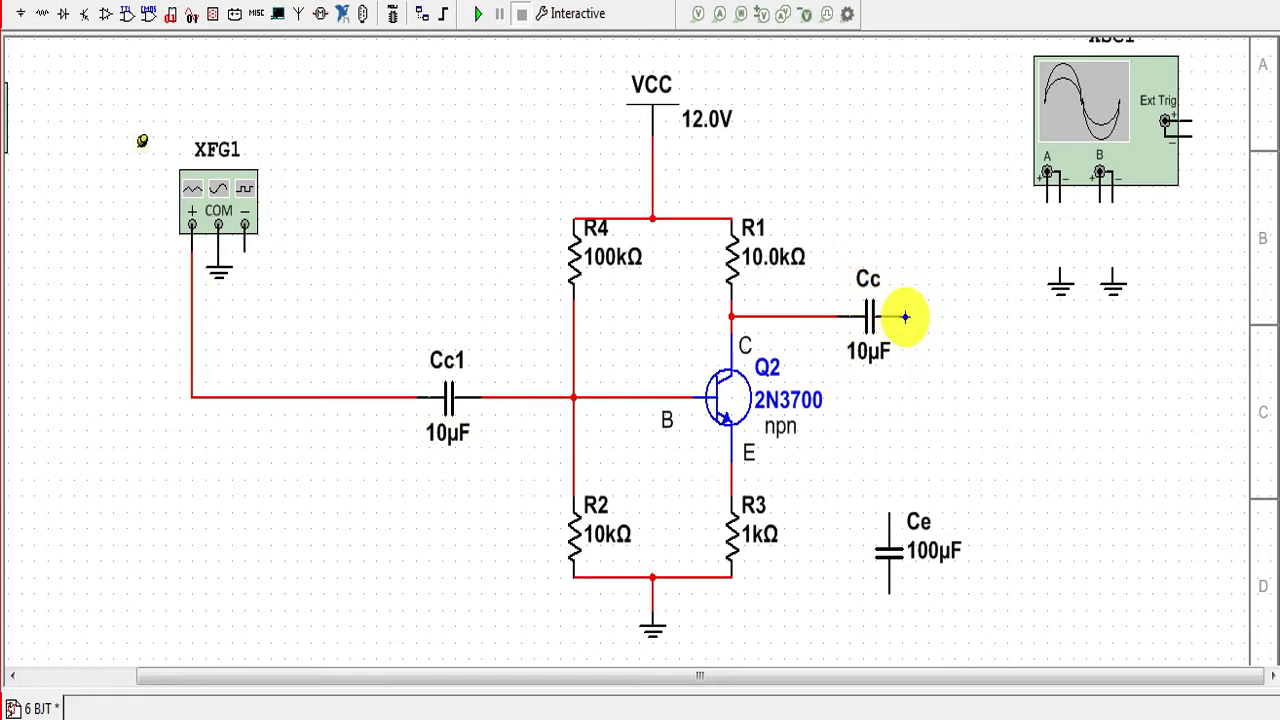
- Wire Cc's output to oscilloscope channel B and ground channel B's negative terminal
click(905, 317)
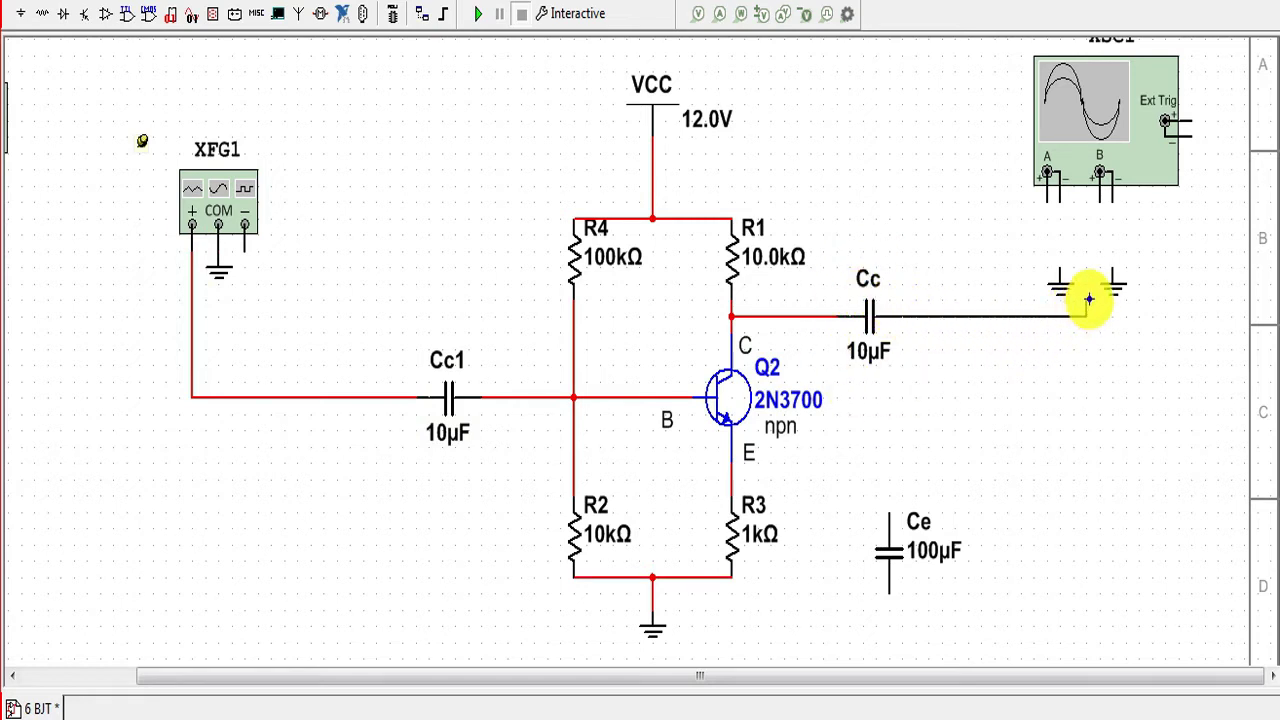
click(1099, 182)
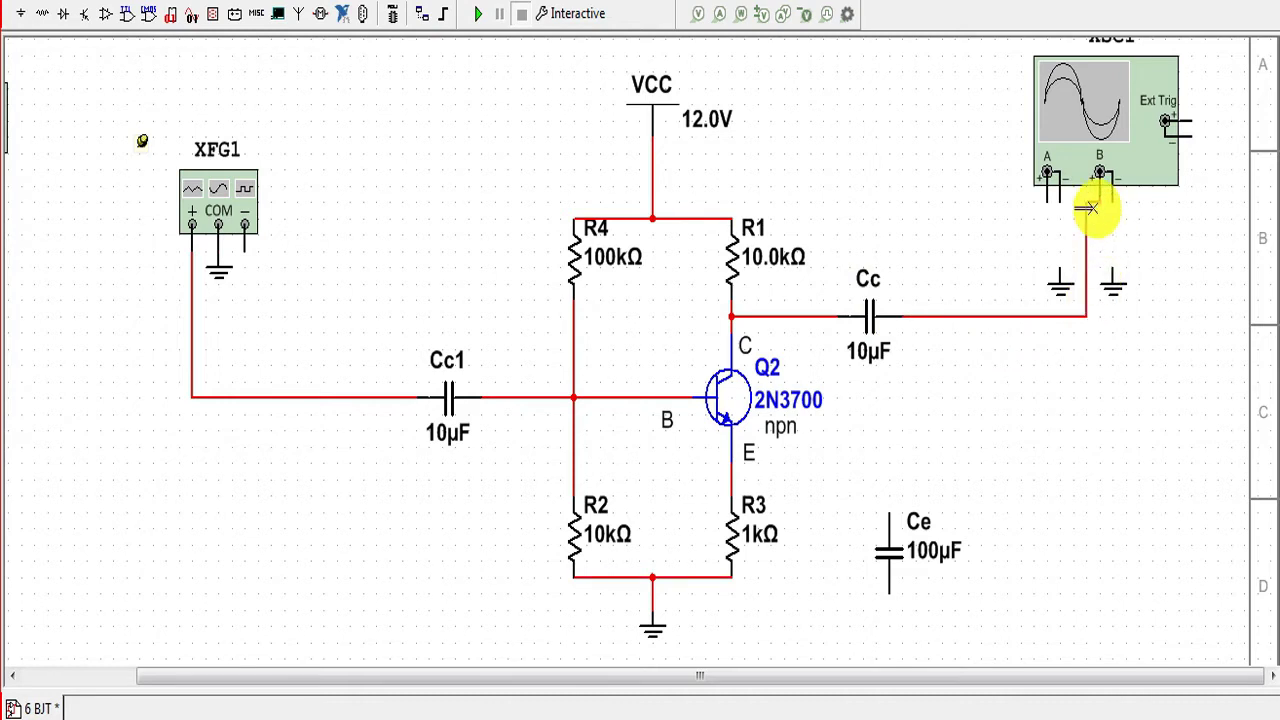
drag(1113, 287, 1112, 270)
click(1112, 272)
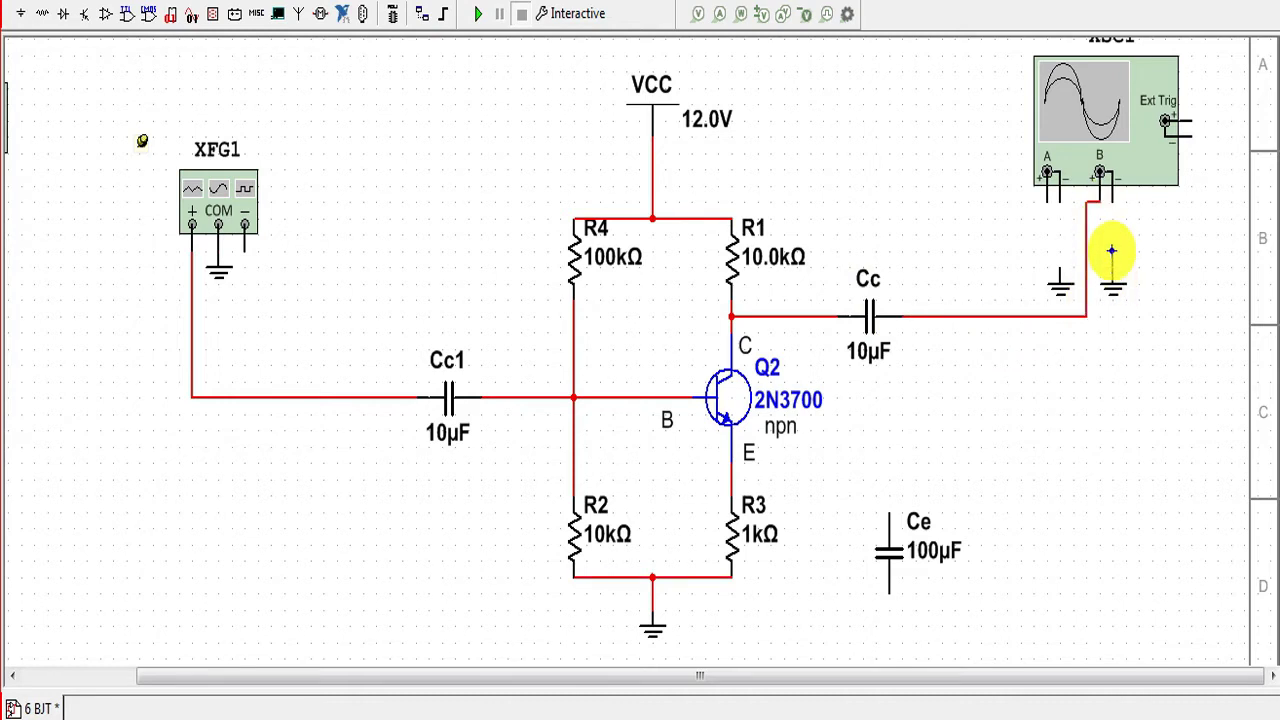
click(1100, 176)
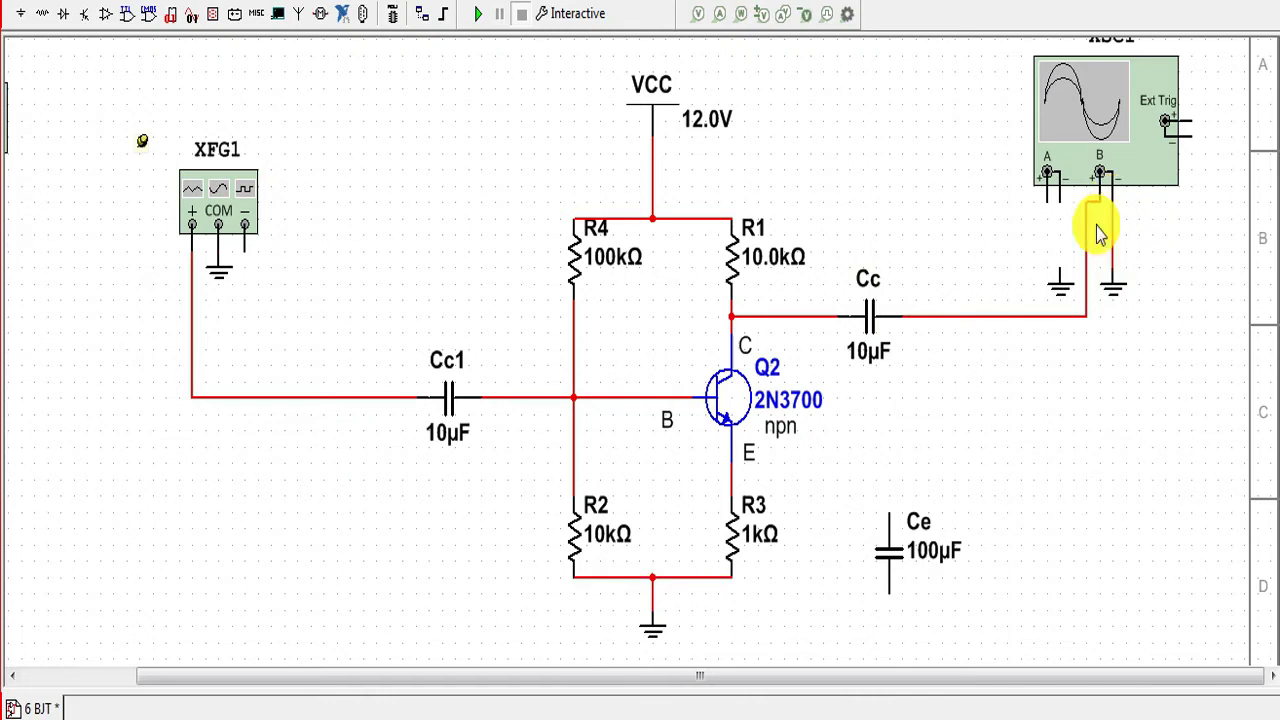
- Place a ground below oscilloscope channel A and wire it to channel A's negative terminal
click(1060, 272)
click(1060, 270)
click(1061, 179)
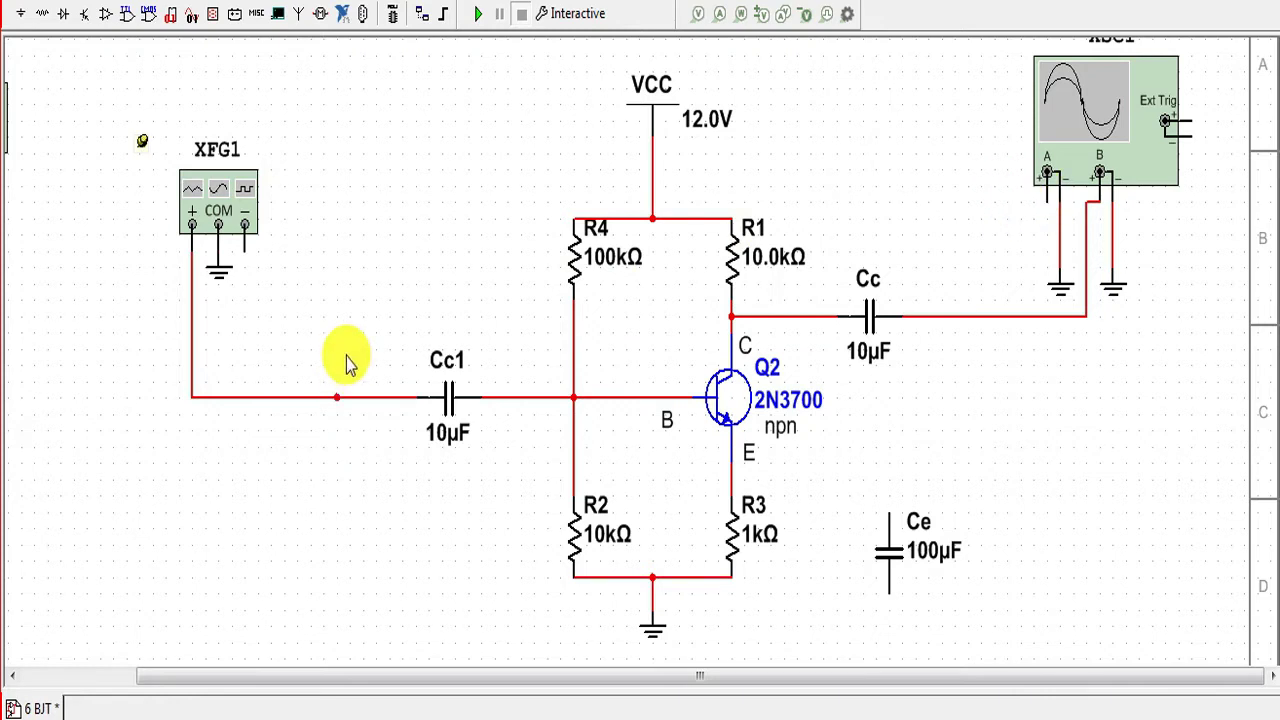
click(337, 397)
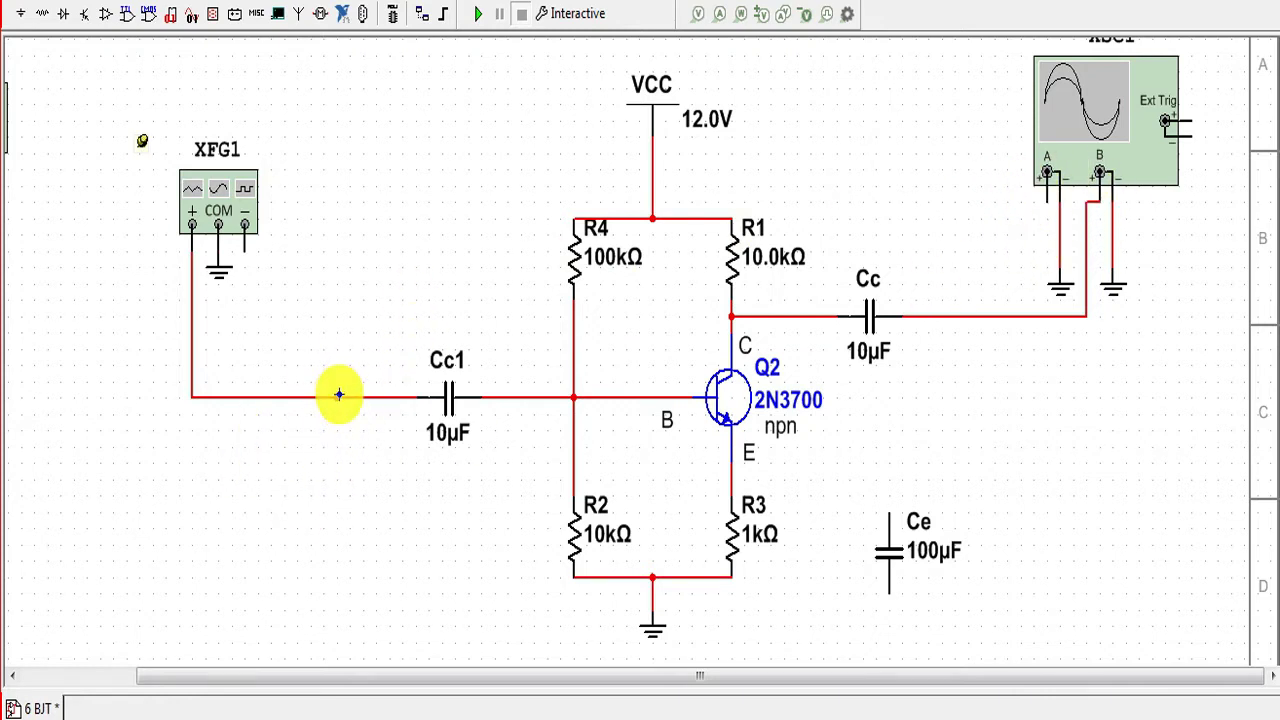
- Run a wire from the input junction ahead of Cc1 to oscilloscope XSC1 channel A
scroll(337, 391, up, 2)
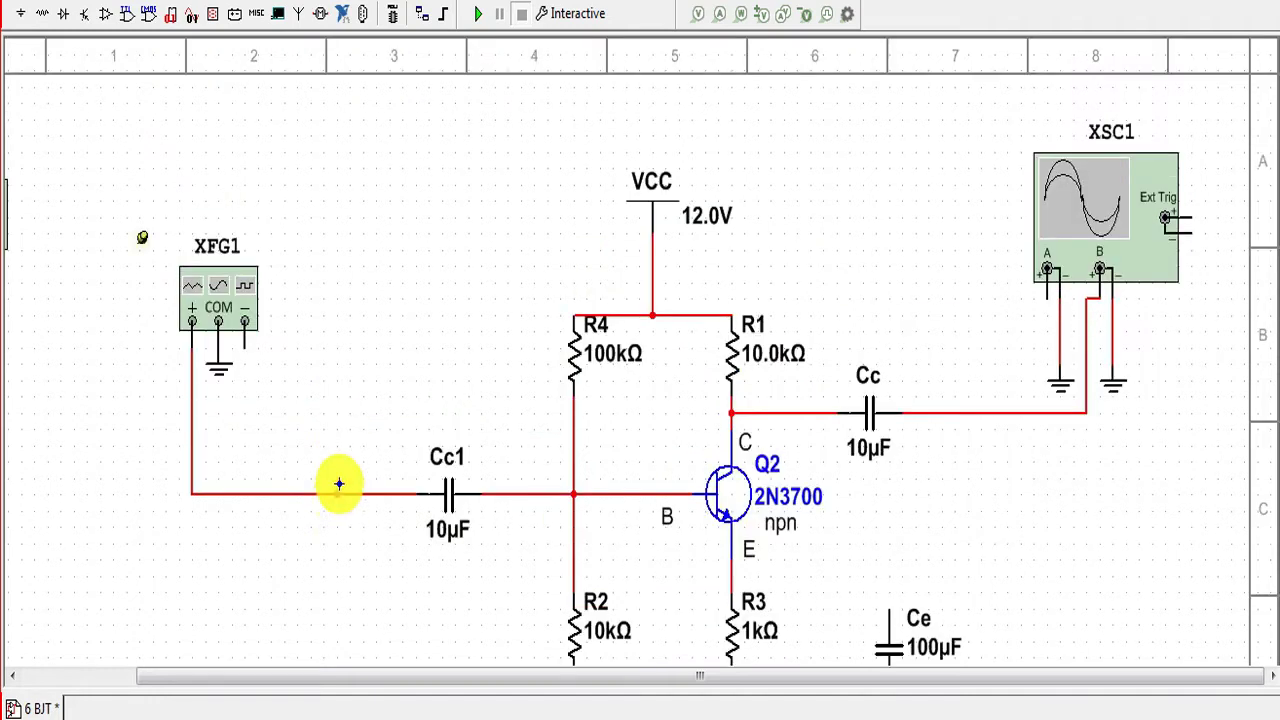
click(915, 152)
click(1047, 272)
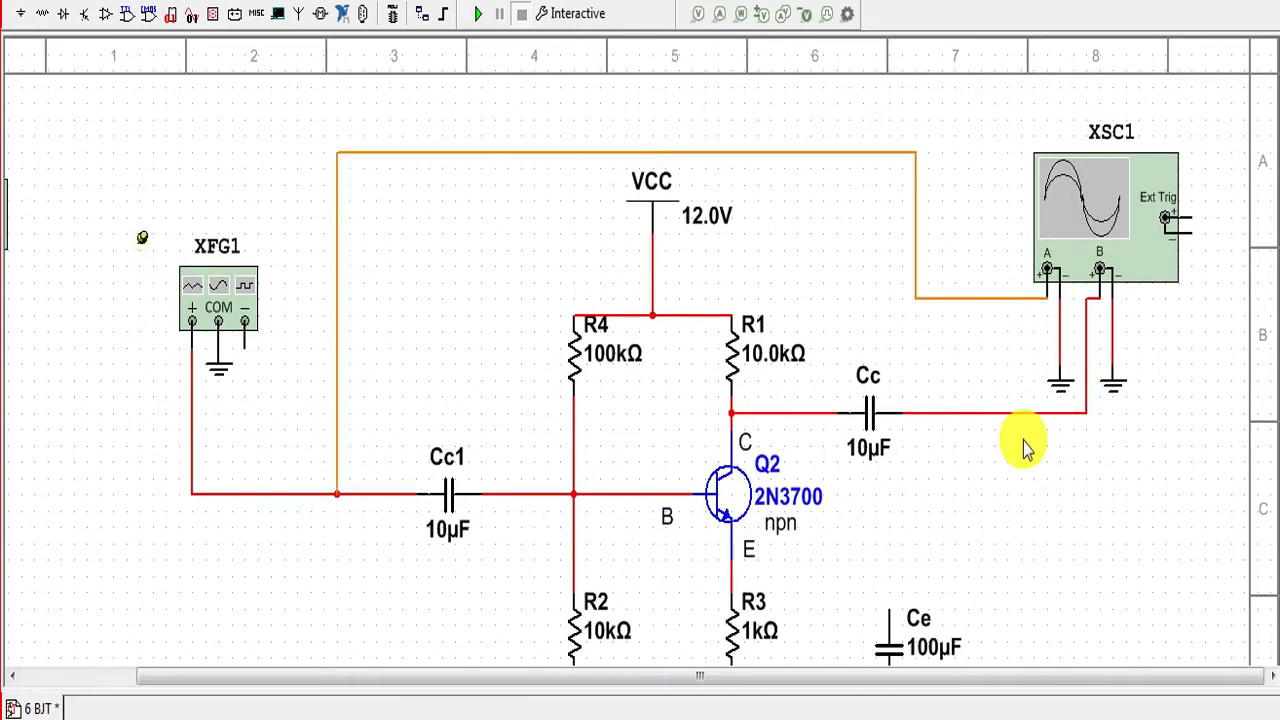
scroll(1274, 330, down, 2)
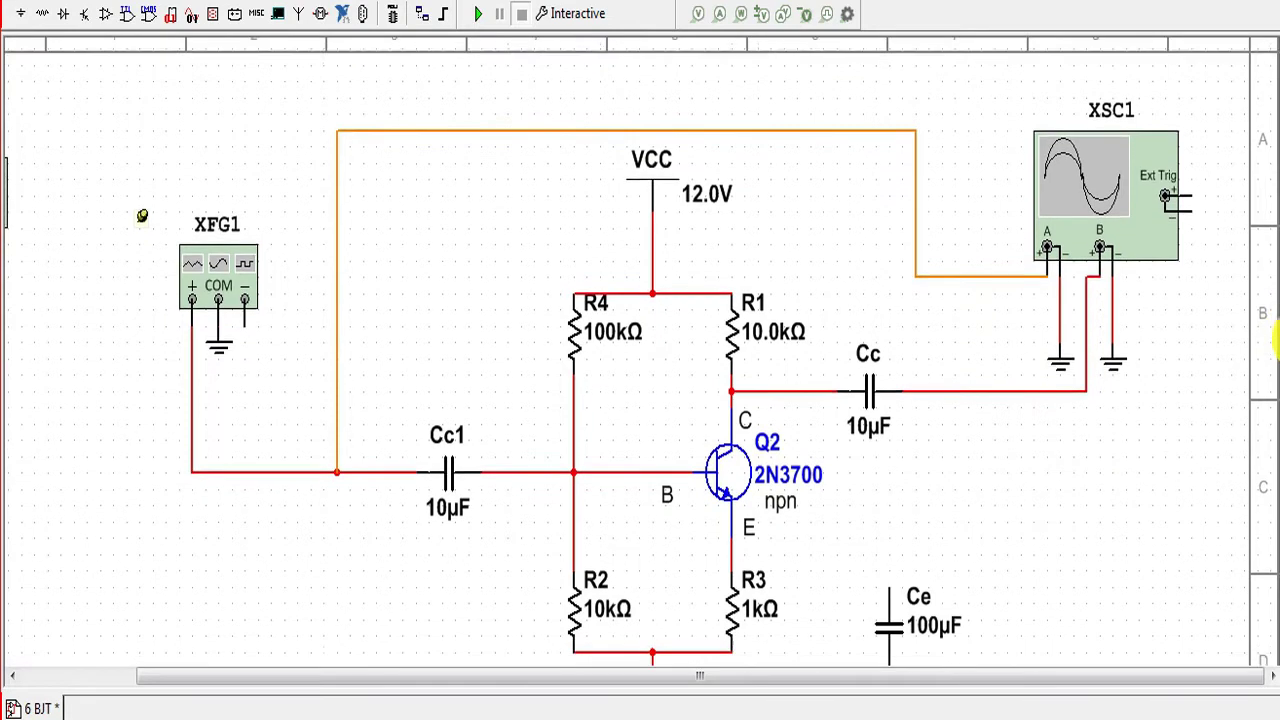
scroll(1277, 370, down, 1)
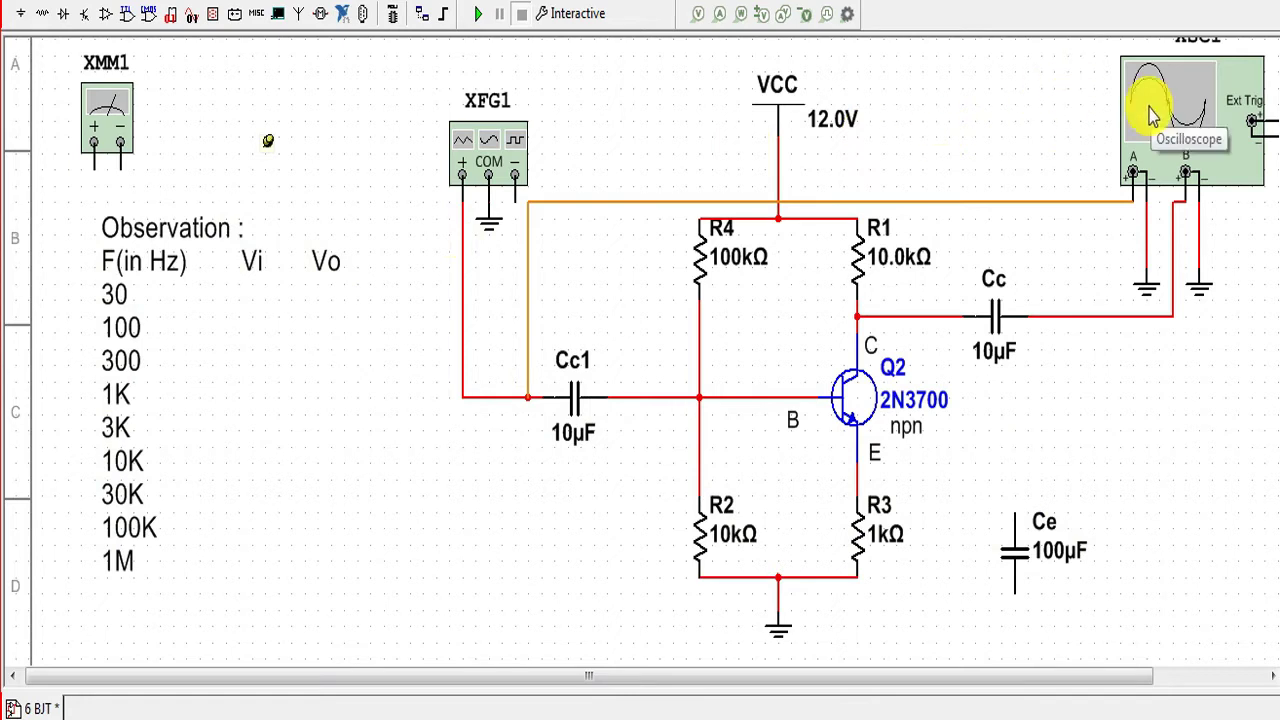
- Confirm XFG1 at 30 Hz and 0.20 Vp, then start the simulation
double_click(488, 140)
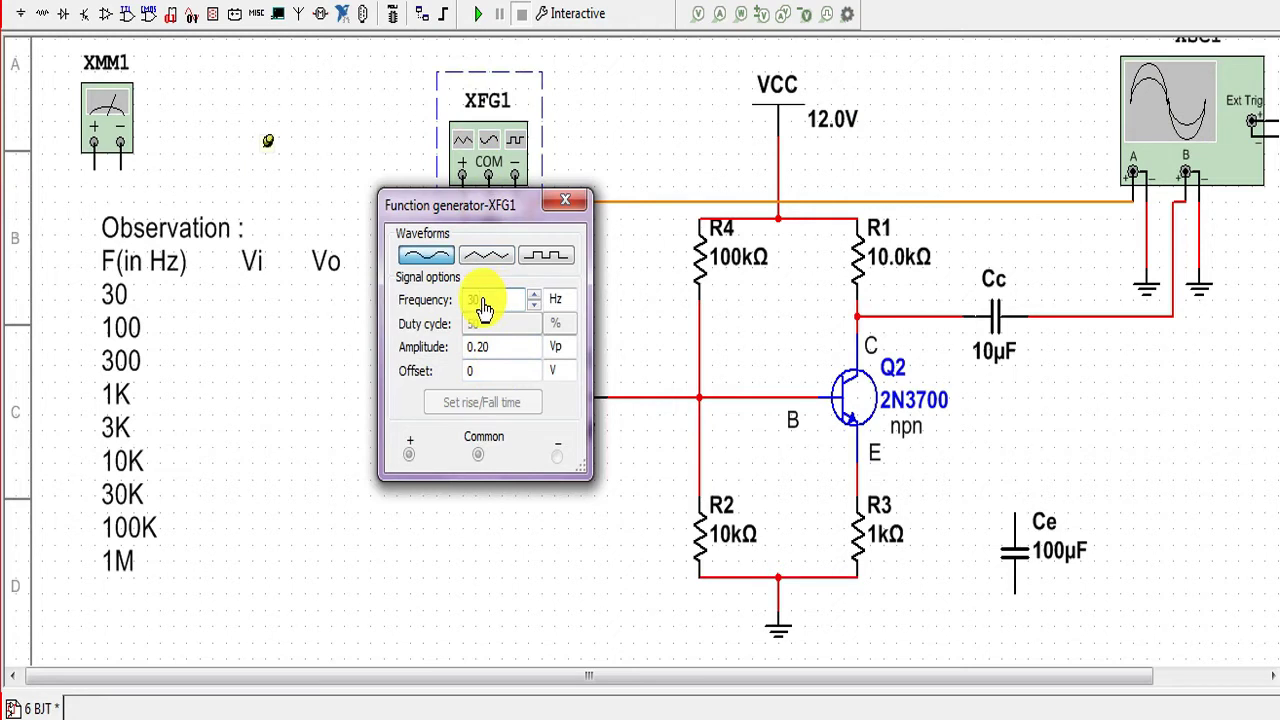
double_click(494, 352)
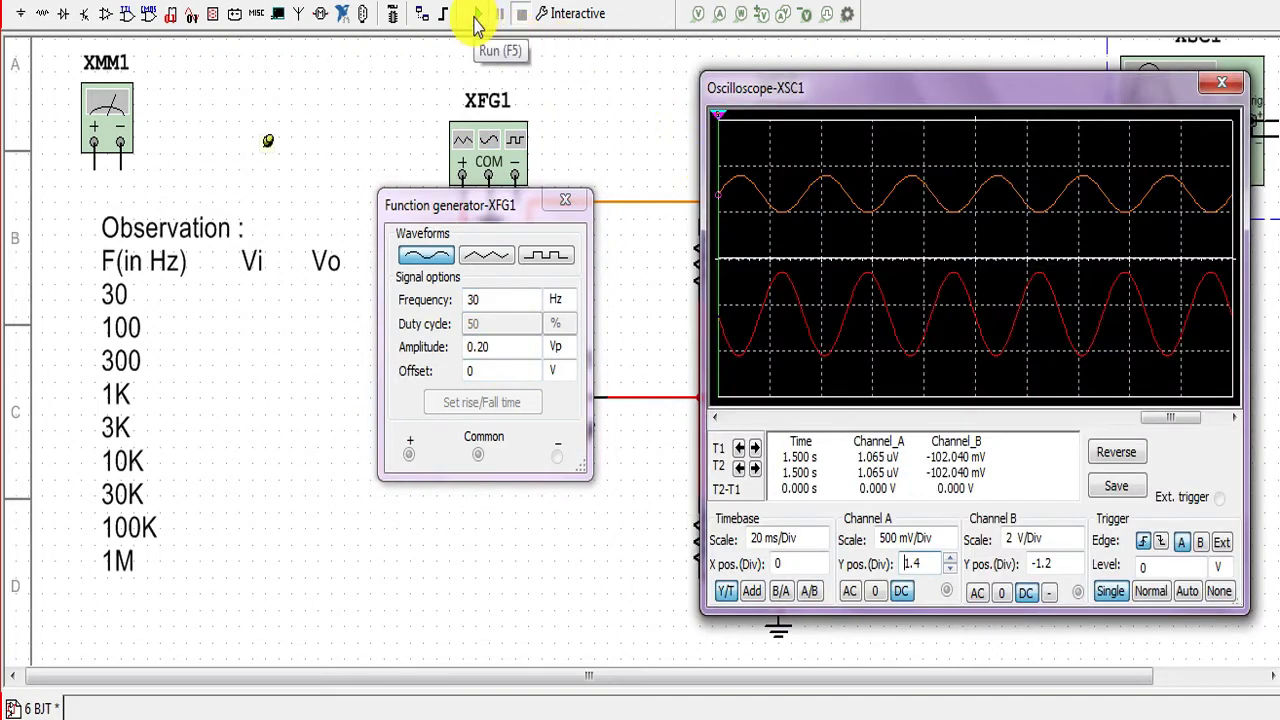
click(475, 25)
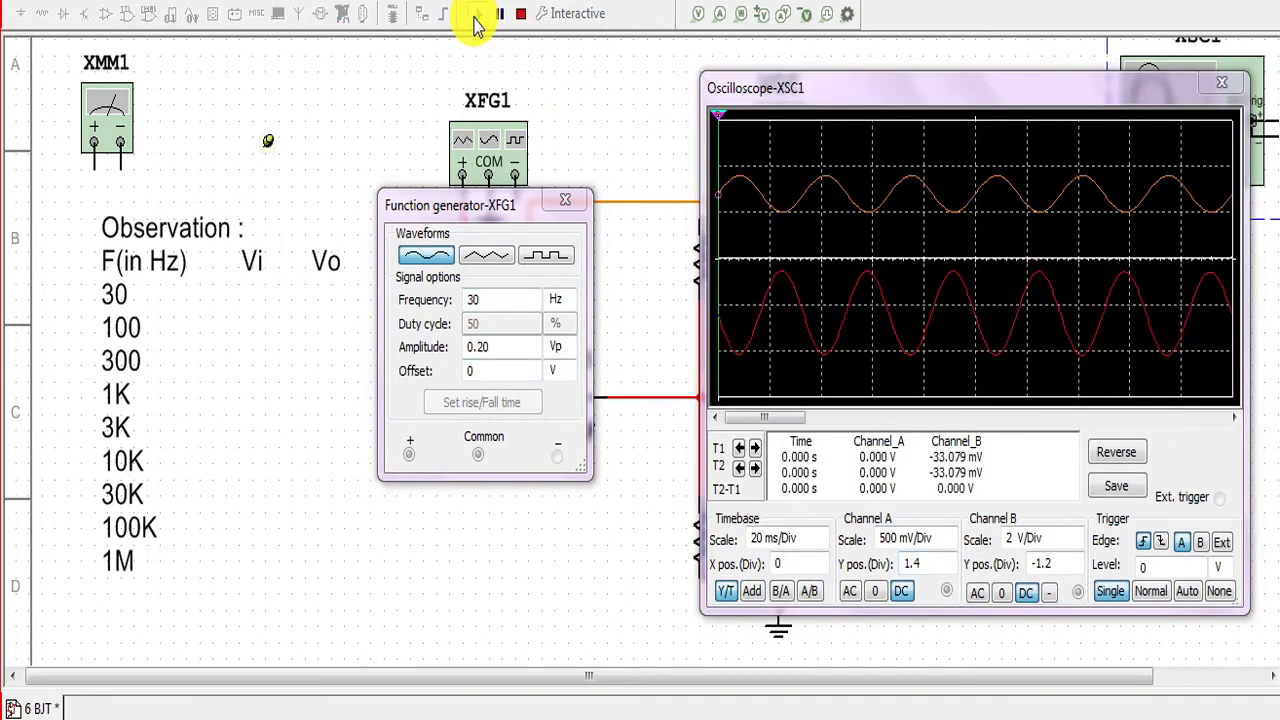
- Pause the simulation and move cursor T2 onto a channel A peak, reading 181.048 mV
click(494, 25)
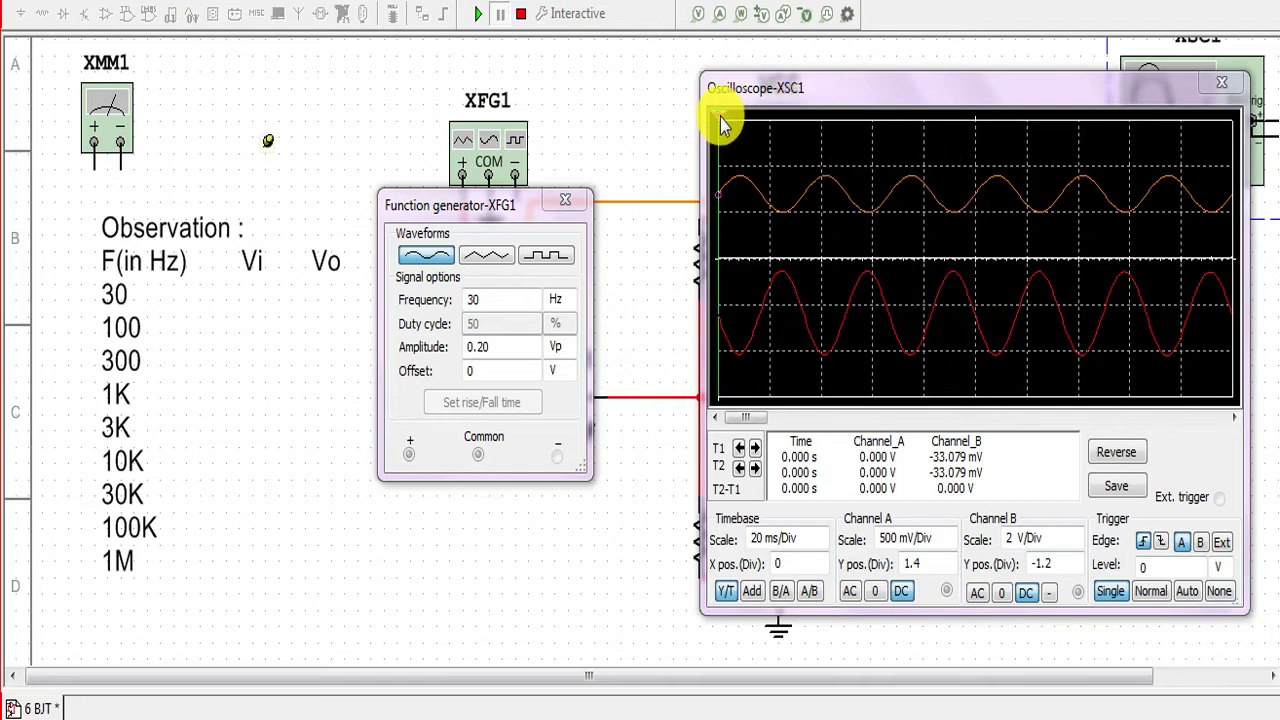
drag(718, 122, 820, 118)
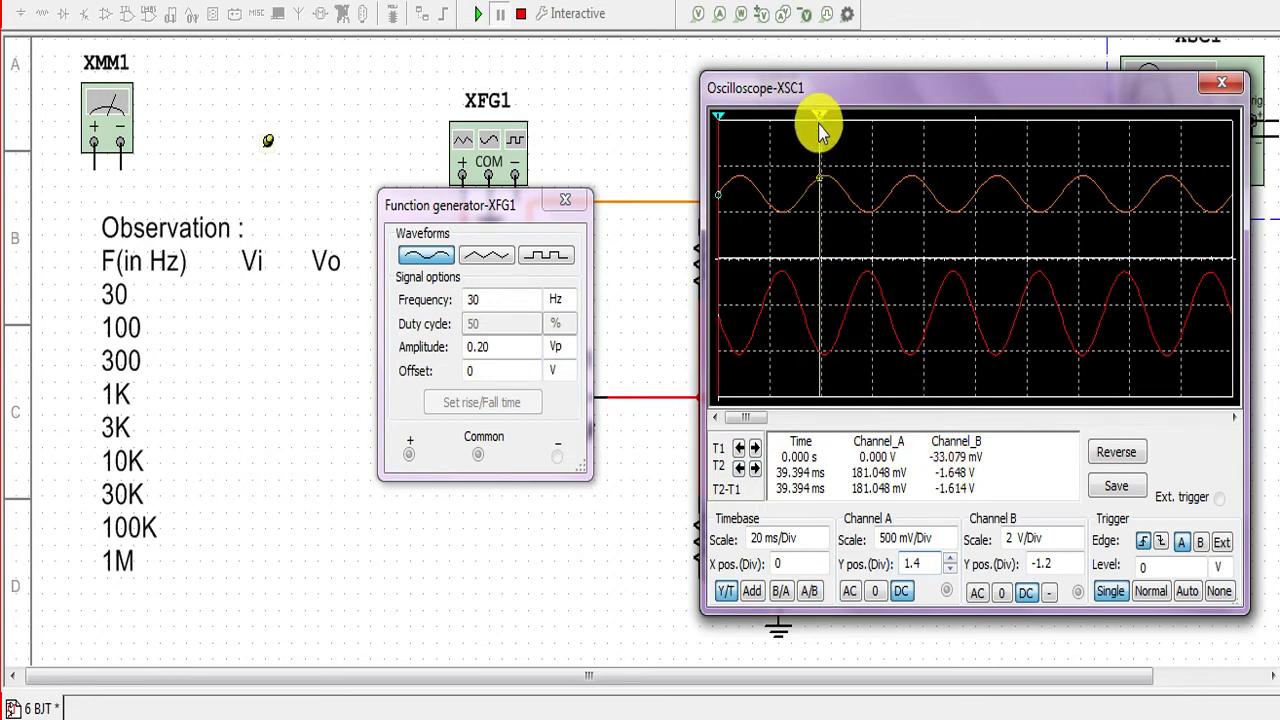
- Enter 0.20 as Vi for the 30 Hz row and align cursor T2 on the channel B peak
drag(820, 123, 827, 120)
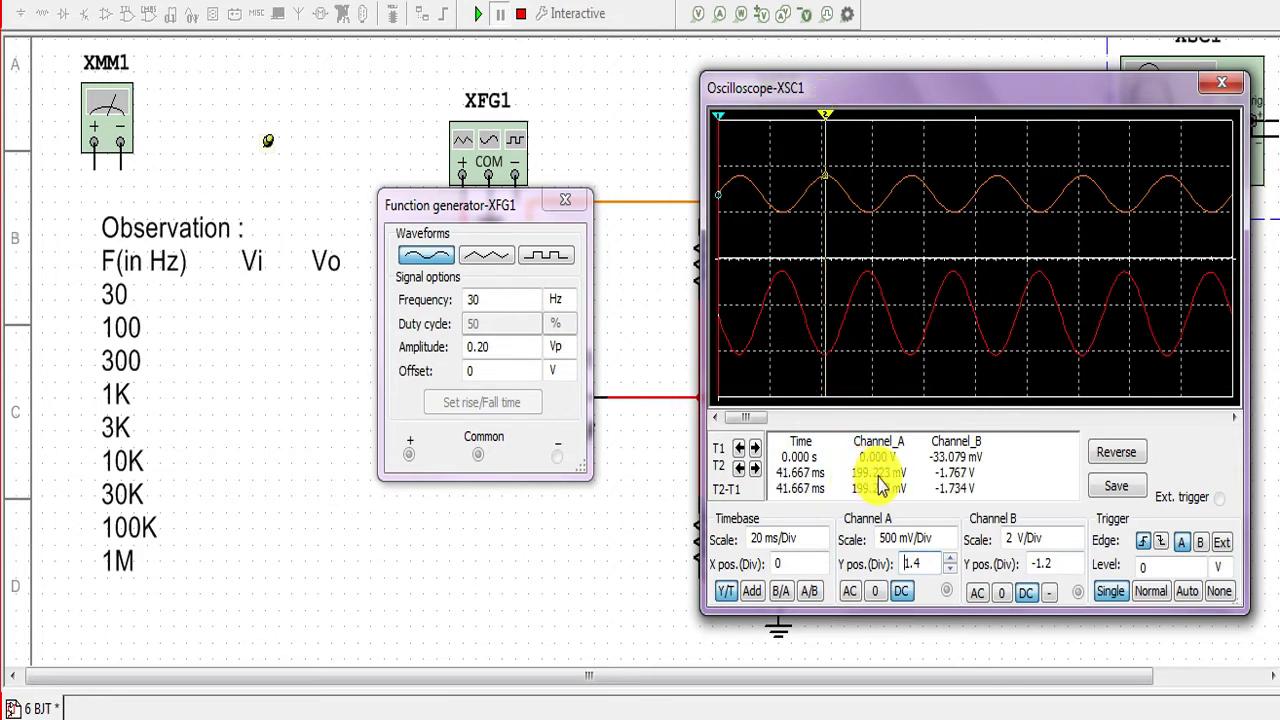
double_click(260, 298)
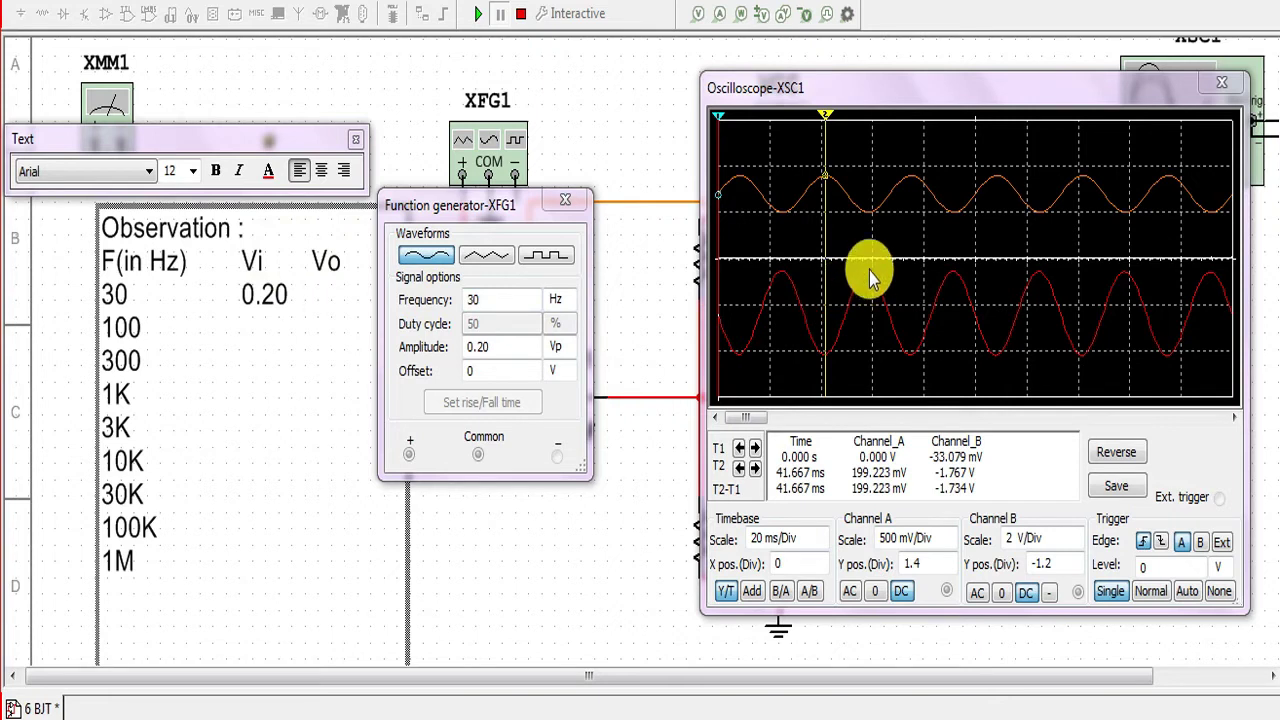
drag(826, 118, 866, 112)
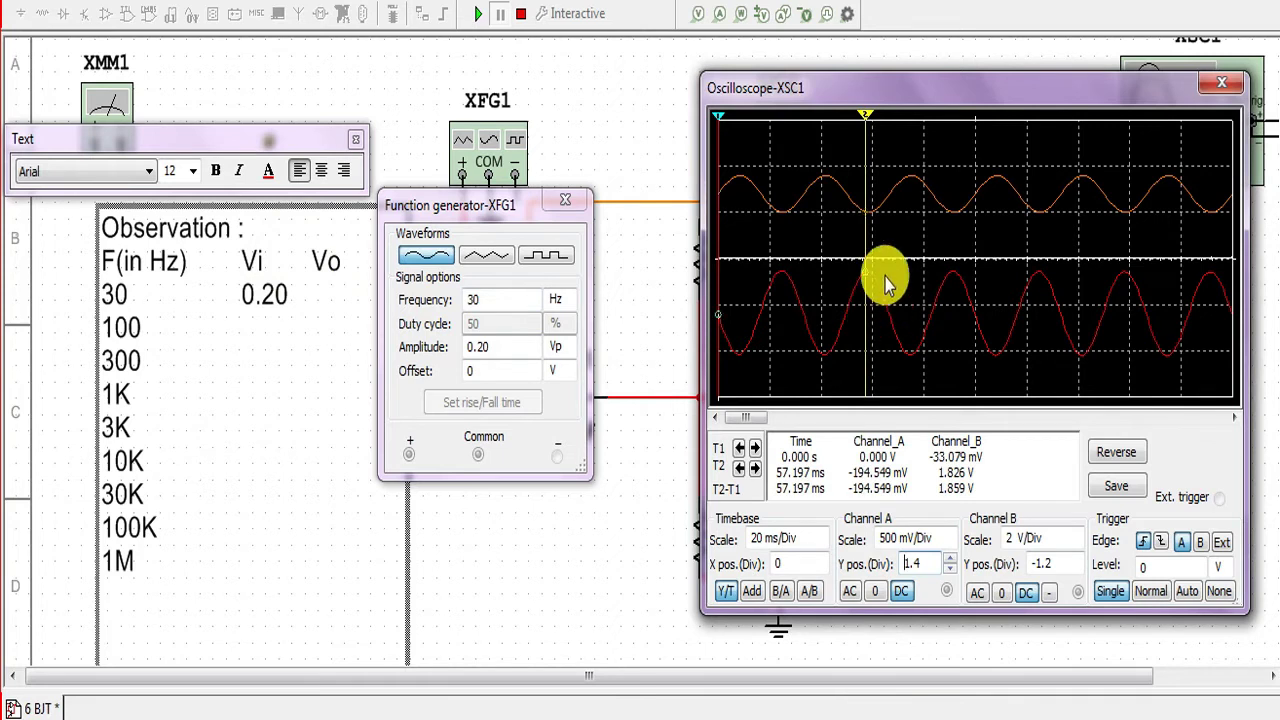
drag(867, 122, 870, 122)
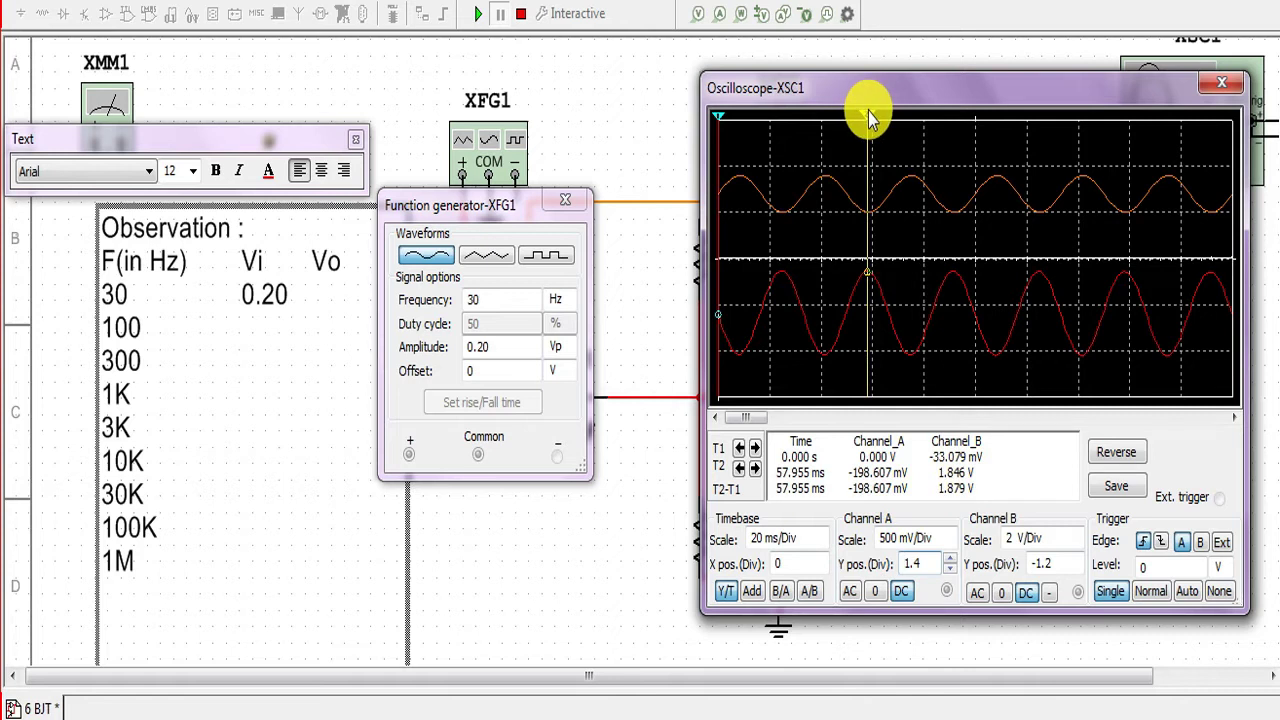
drag(869, 120, 868, 118)
double_click(333, 305)
- Record Vo 1.810, 1.812, 1.815 V, then rerun with the generator at 1 kHz
click(336, 303)
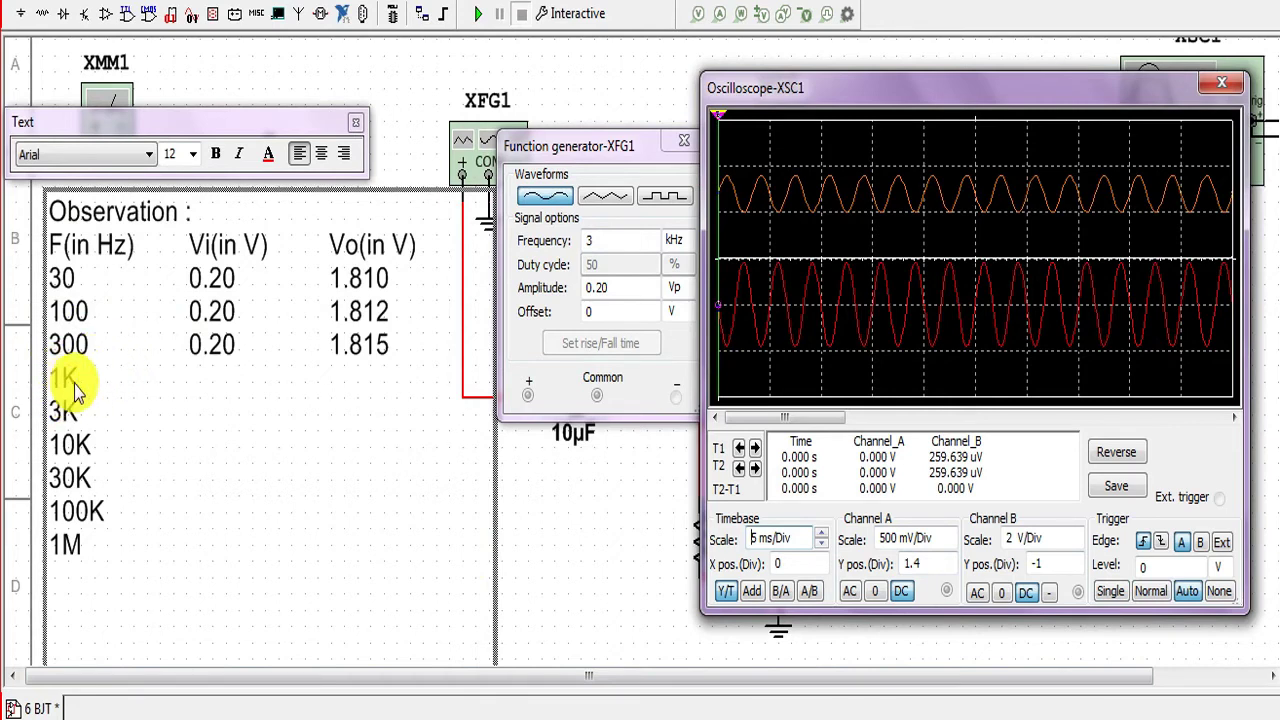
click(619, 246)
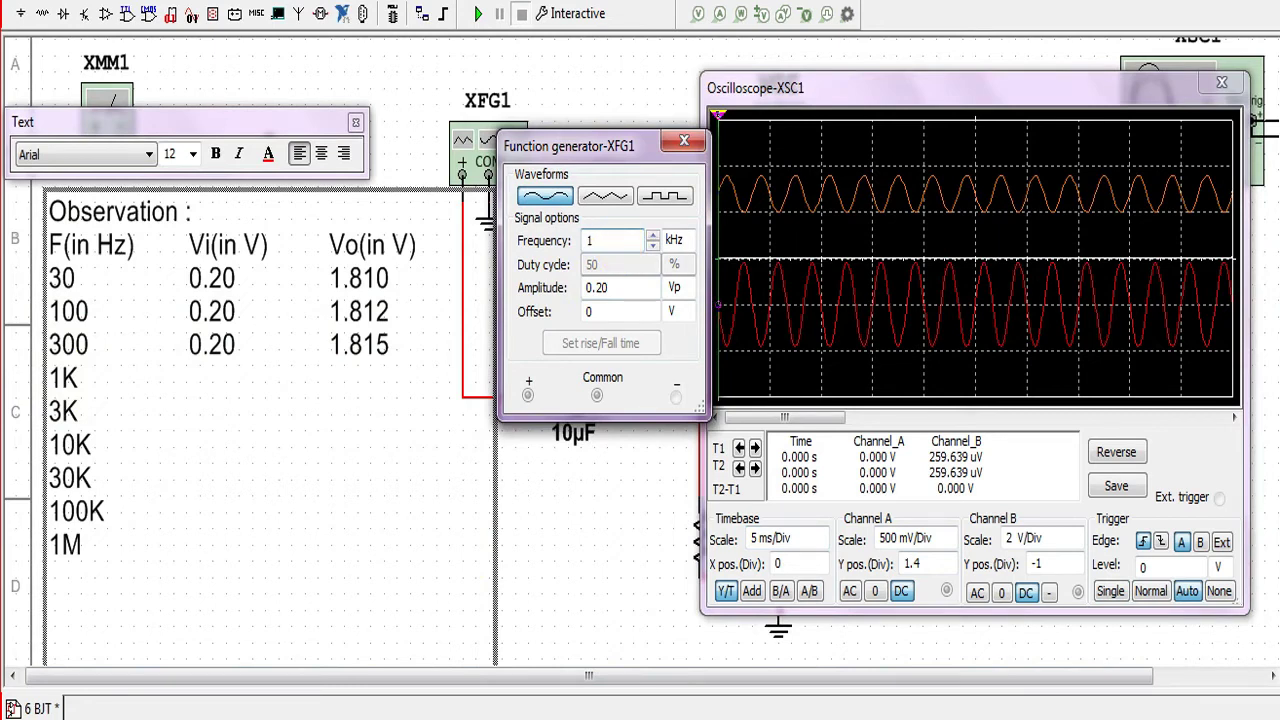
click(476, 15)
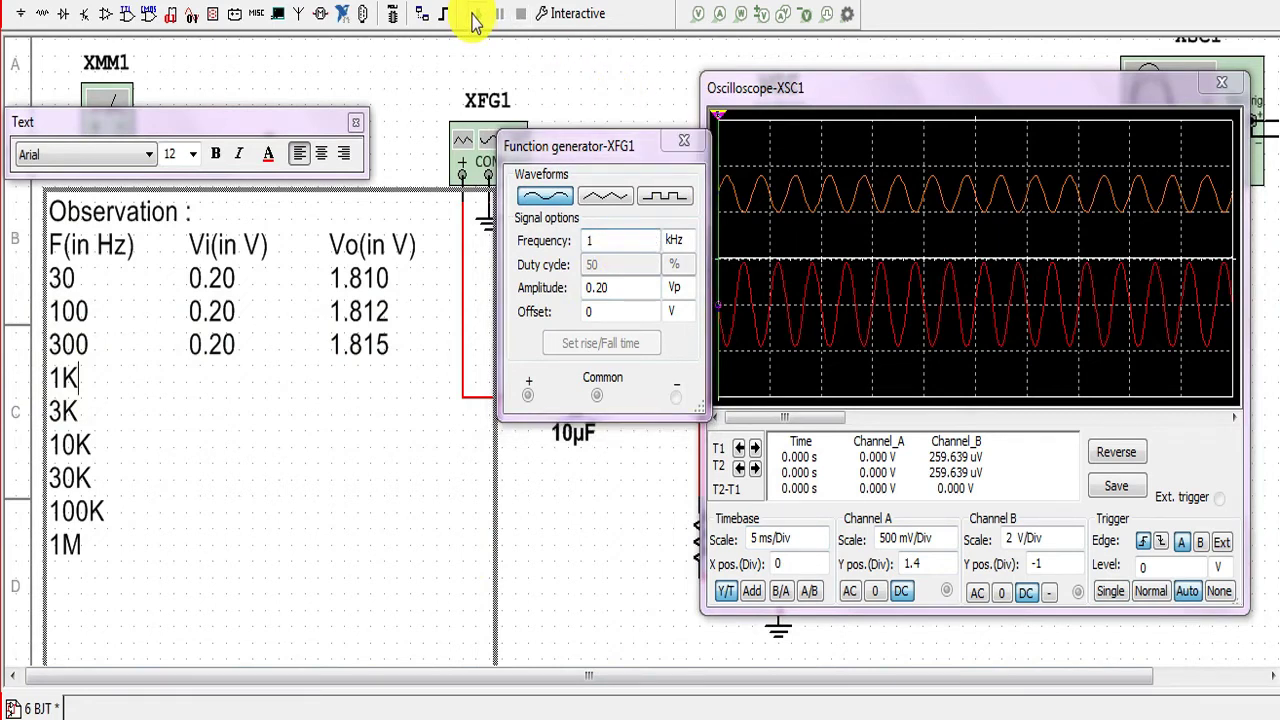
click(476, 18)
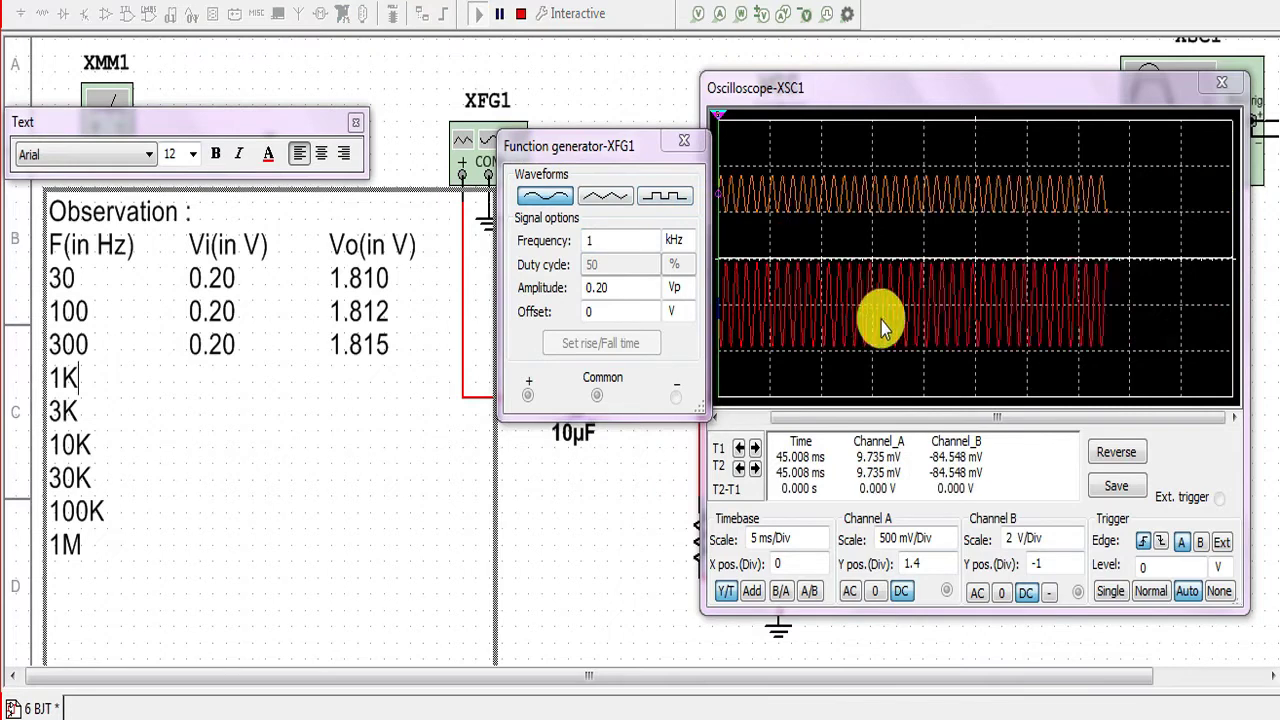
- Adjust the oscilloscope timebase scale to suit the 1 kHz waveforms
click(823, 543)
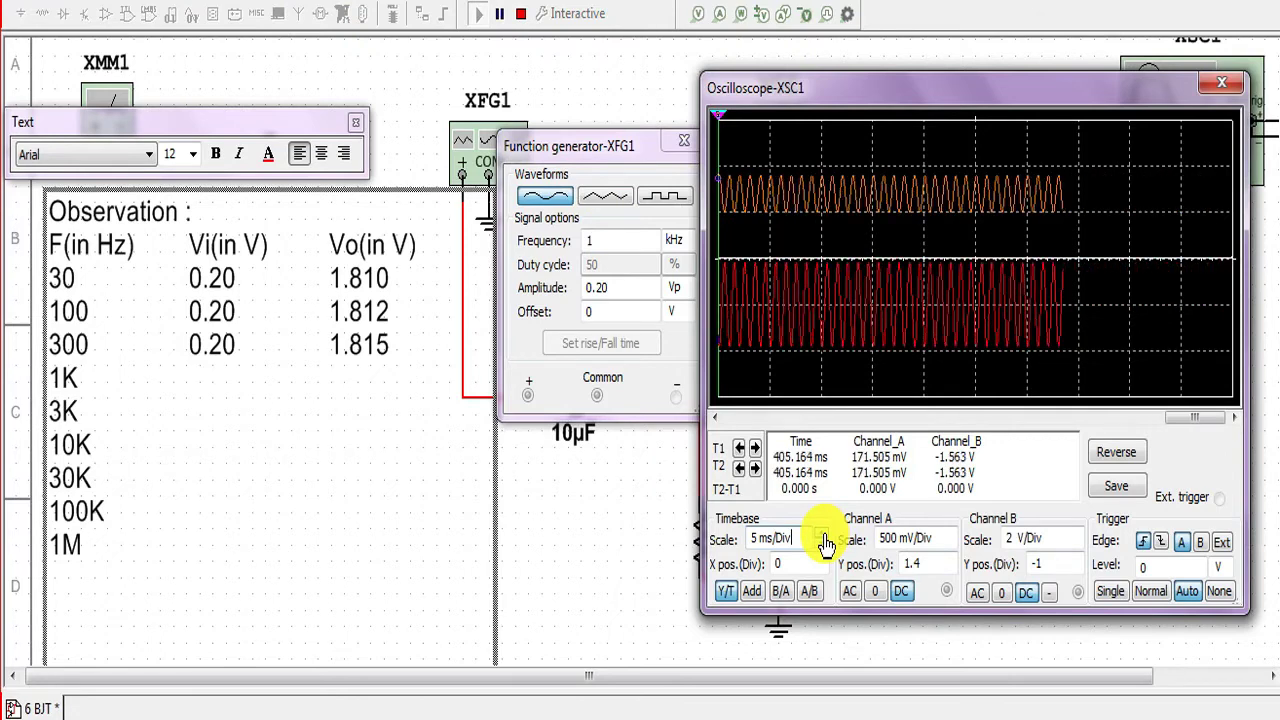
click(824, 536)
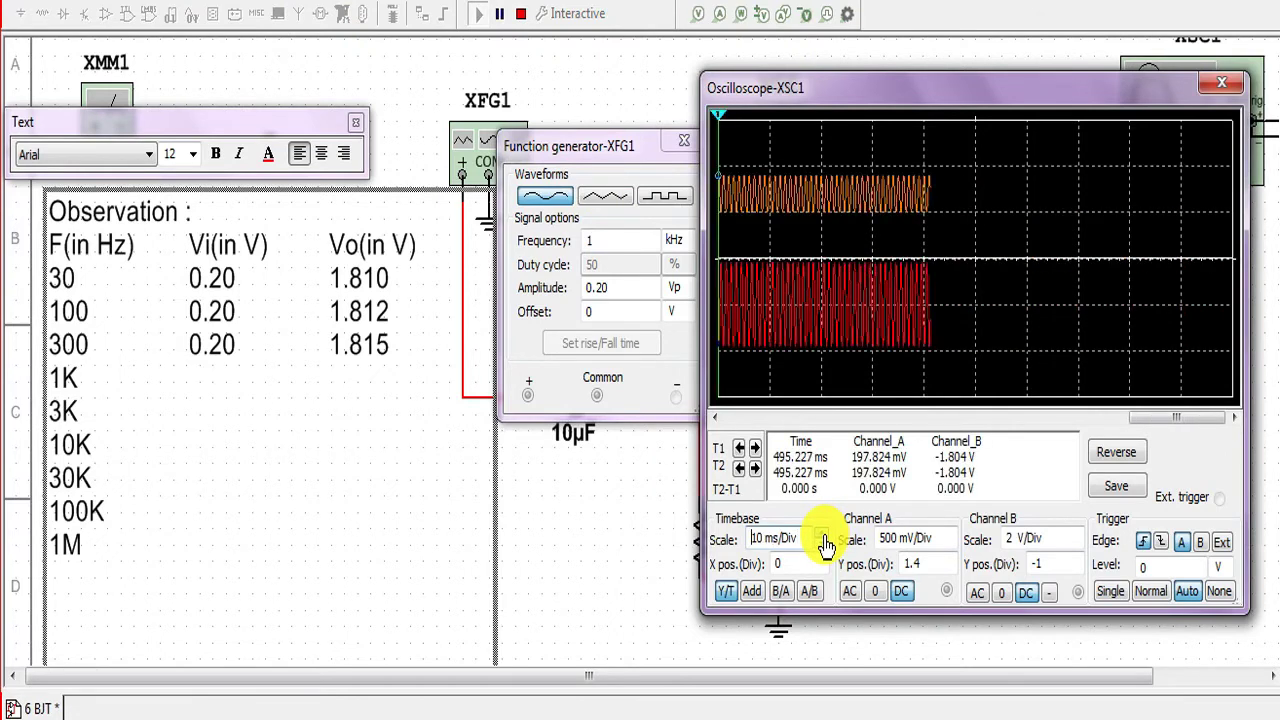
click(821, 547)
click(821, 547)
click(821, 547)
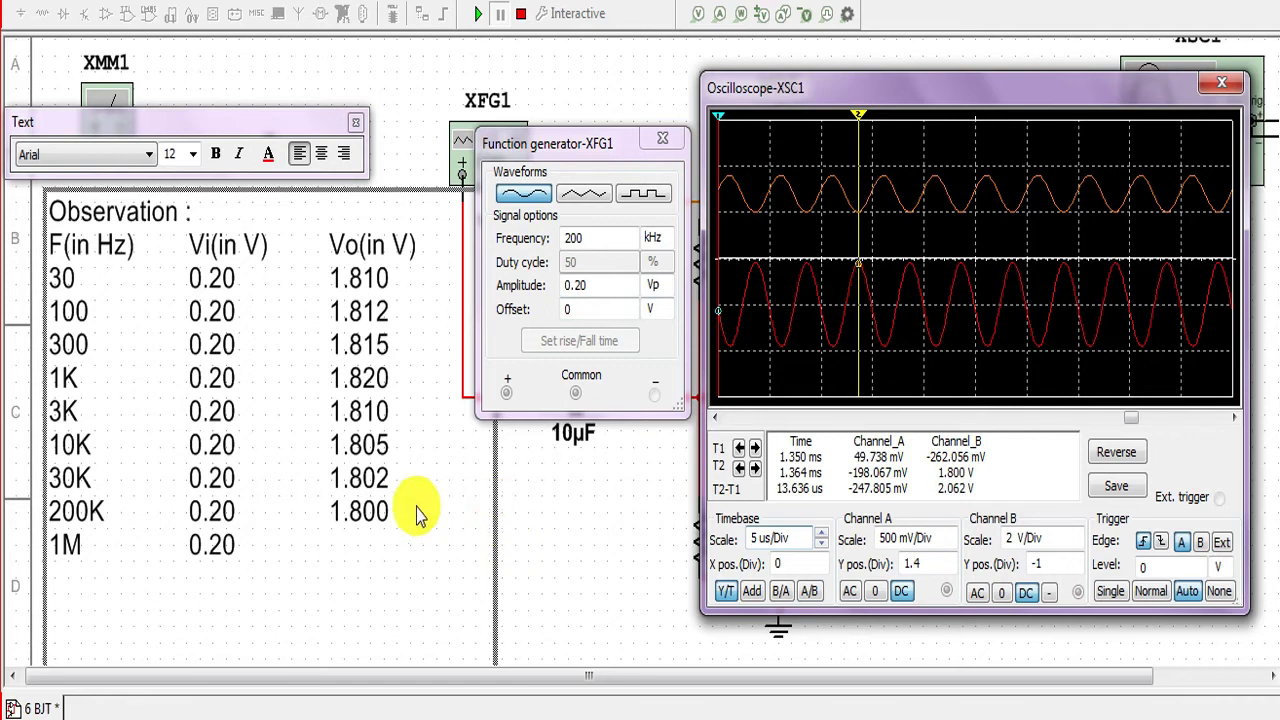
- Set the generator frequency unit to MHz for 1 MHz and stop the simulation
click(652, 242)
click(652, 375)
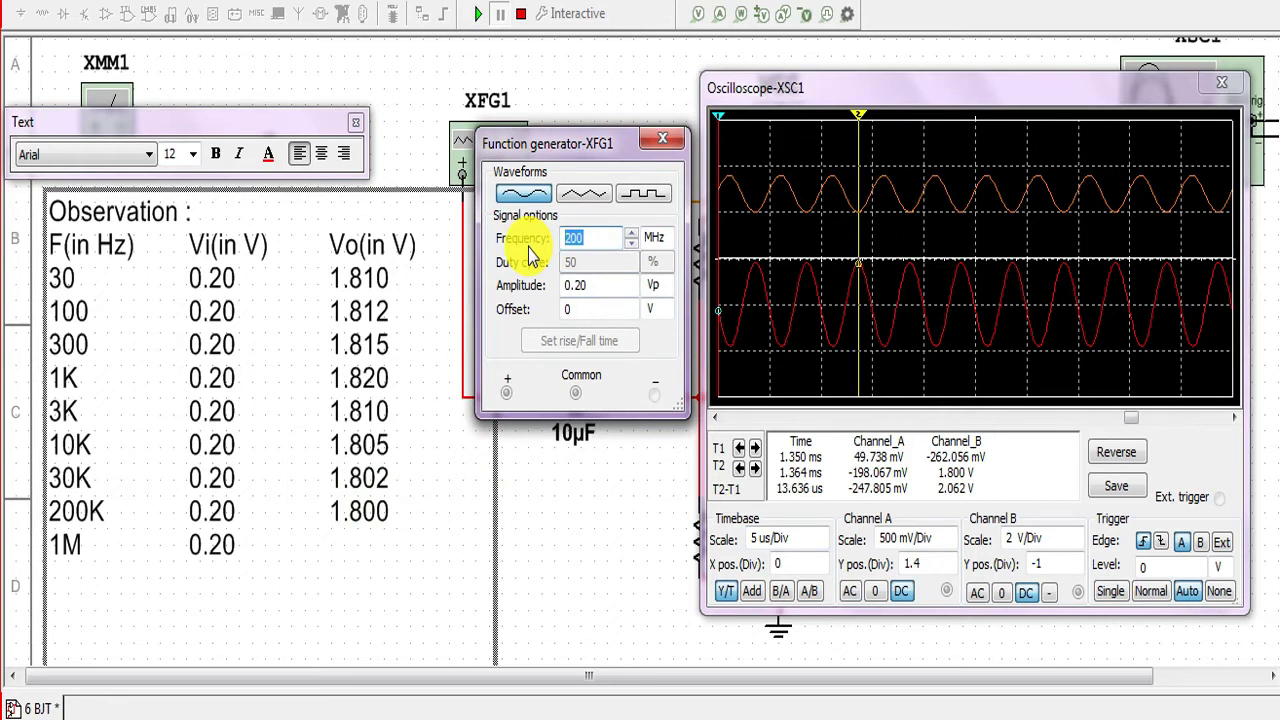
click(519, 16)
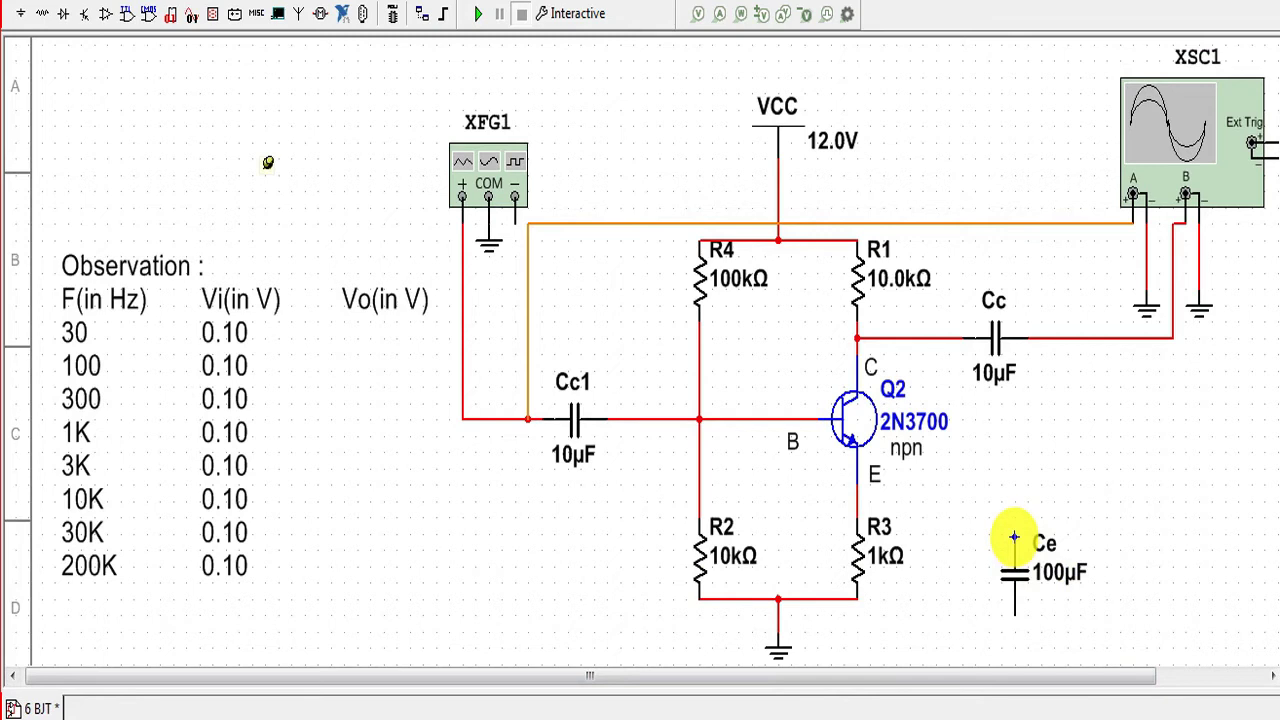
- Connect Ce's top pin to the emitter/R3 node and its bottom pin to the grounded R2/R3 node
click(1014, 538)
click(857, 500)
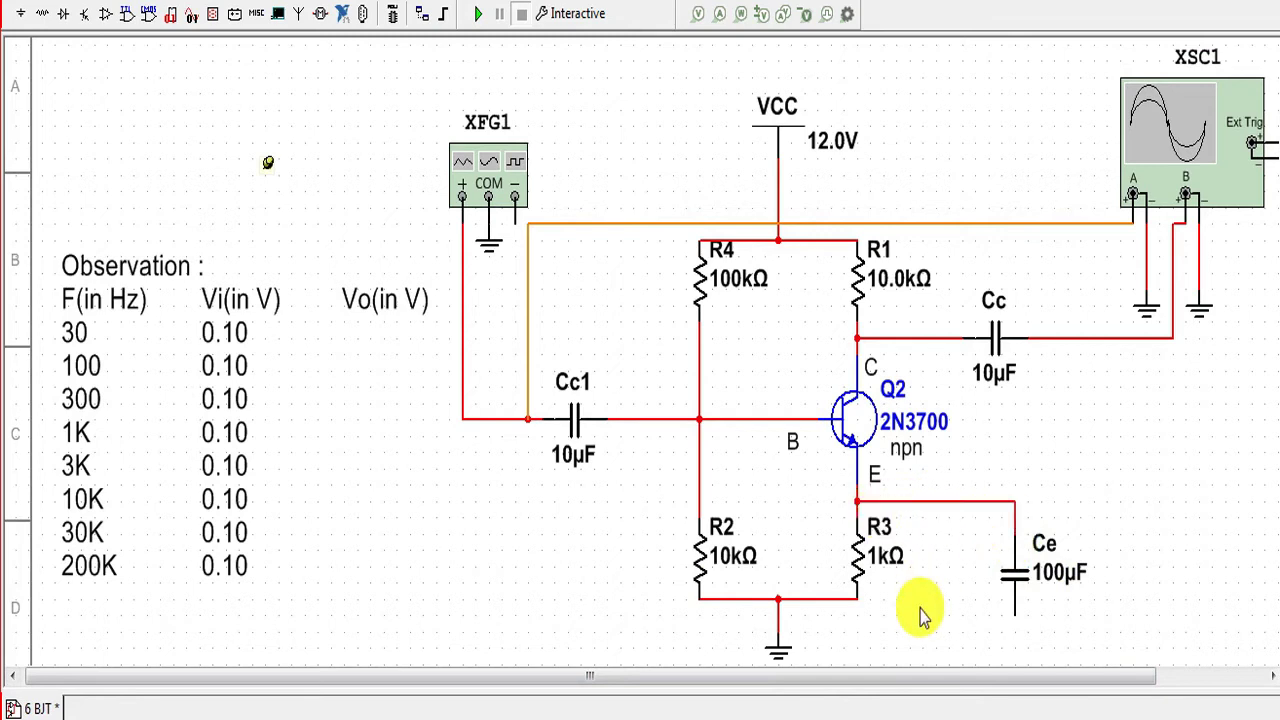
click(1014, 616)
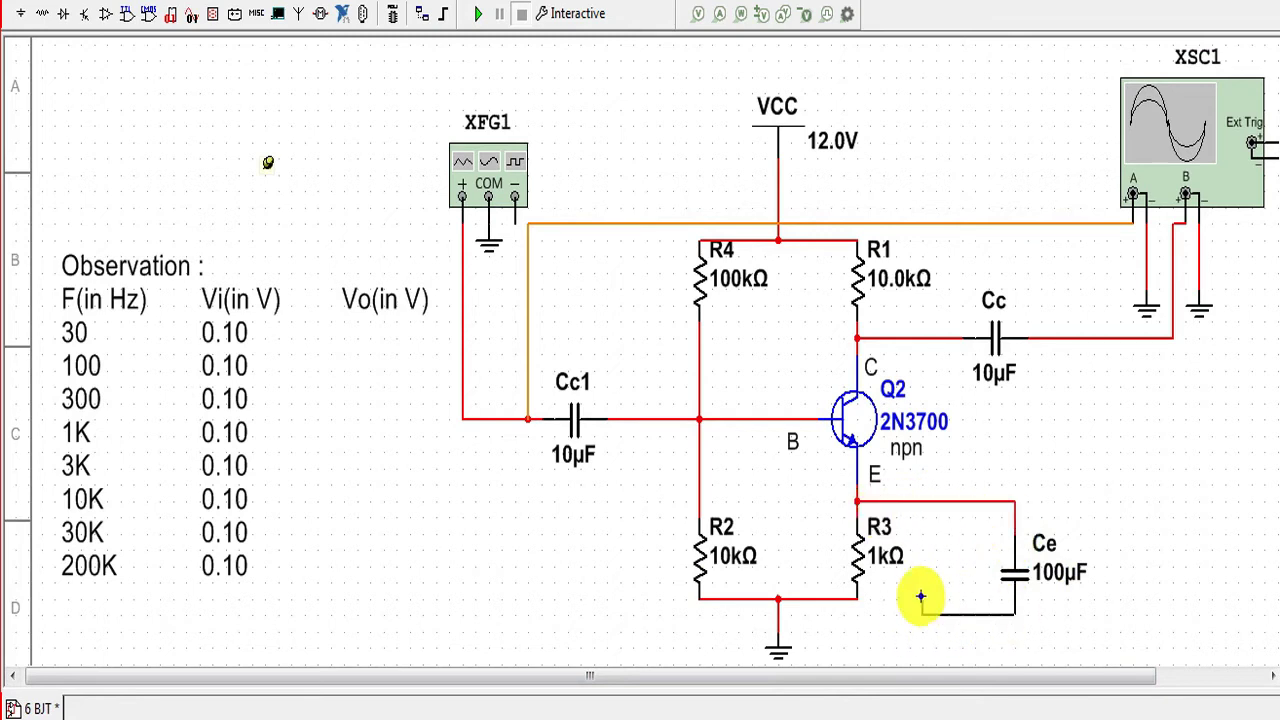
click(833, 598)
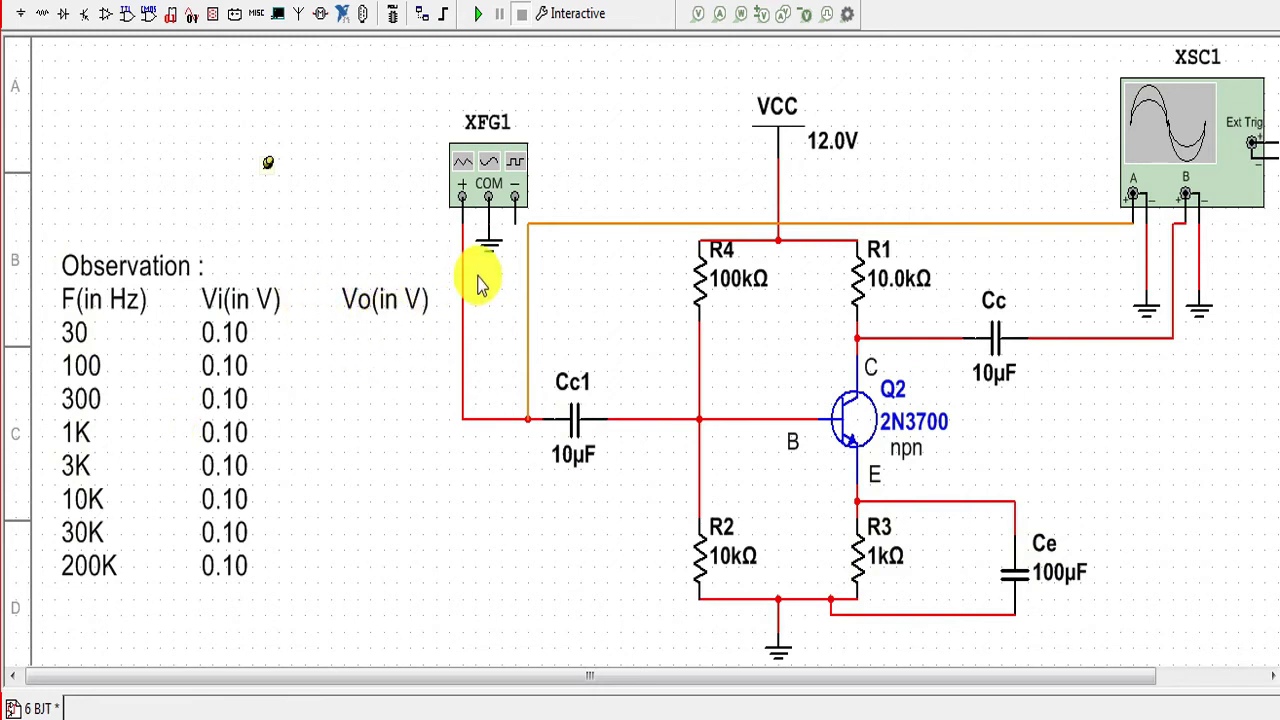
- Set the function generator to a 30 Hz, 0.1 Vp sine and start the simulation
double_click(486, 165)
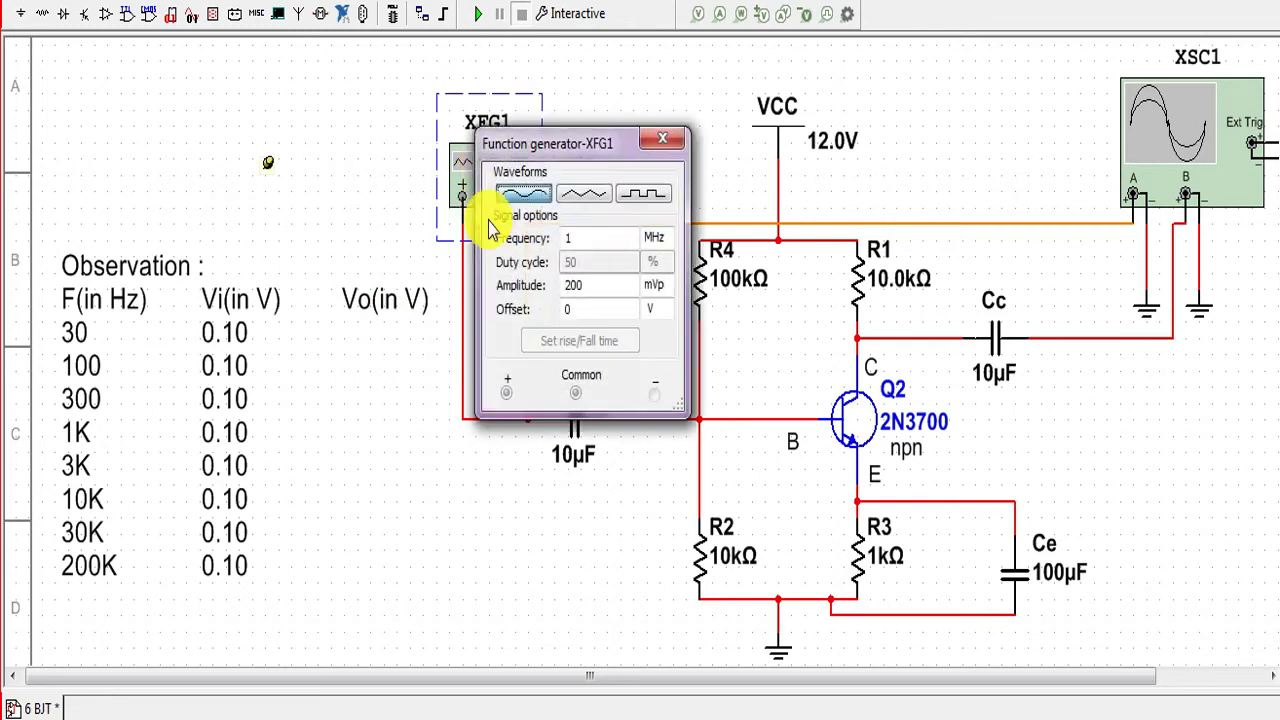
click(654, 238)
click(658, 340)
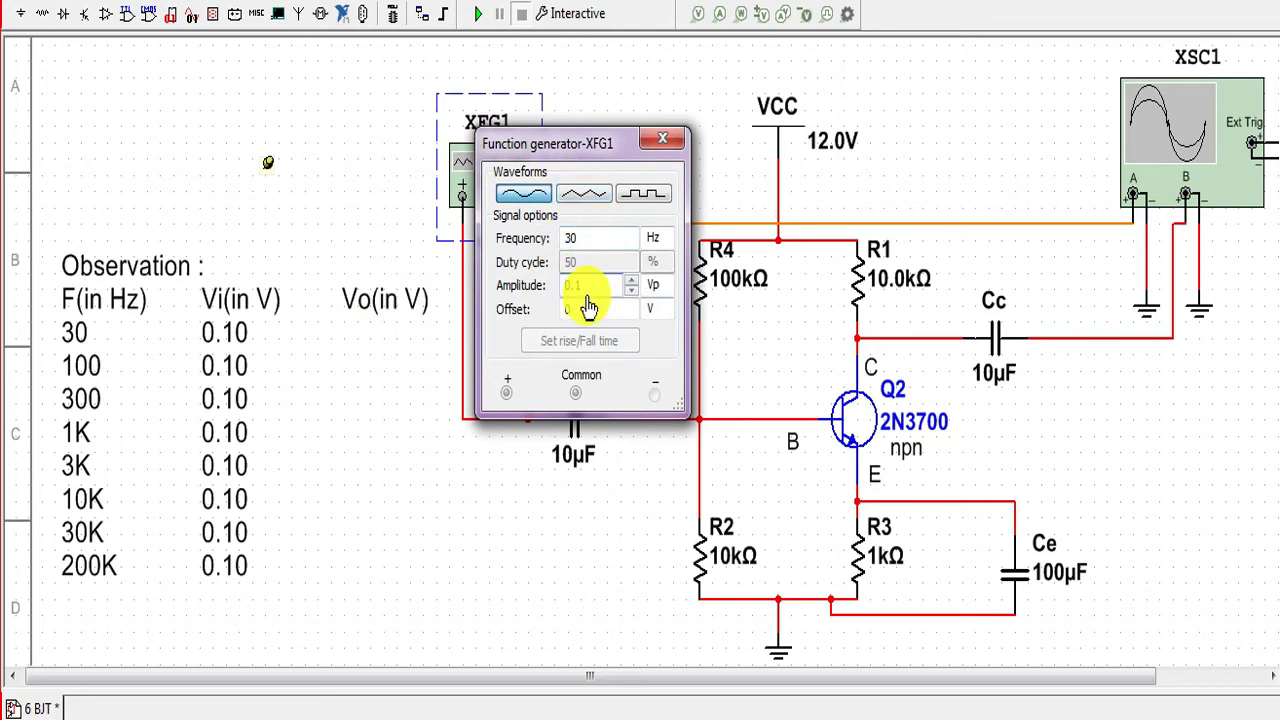
drag(560, 150, 489, 134)
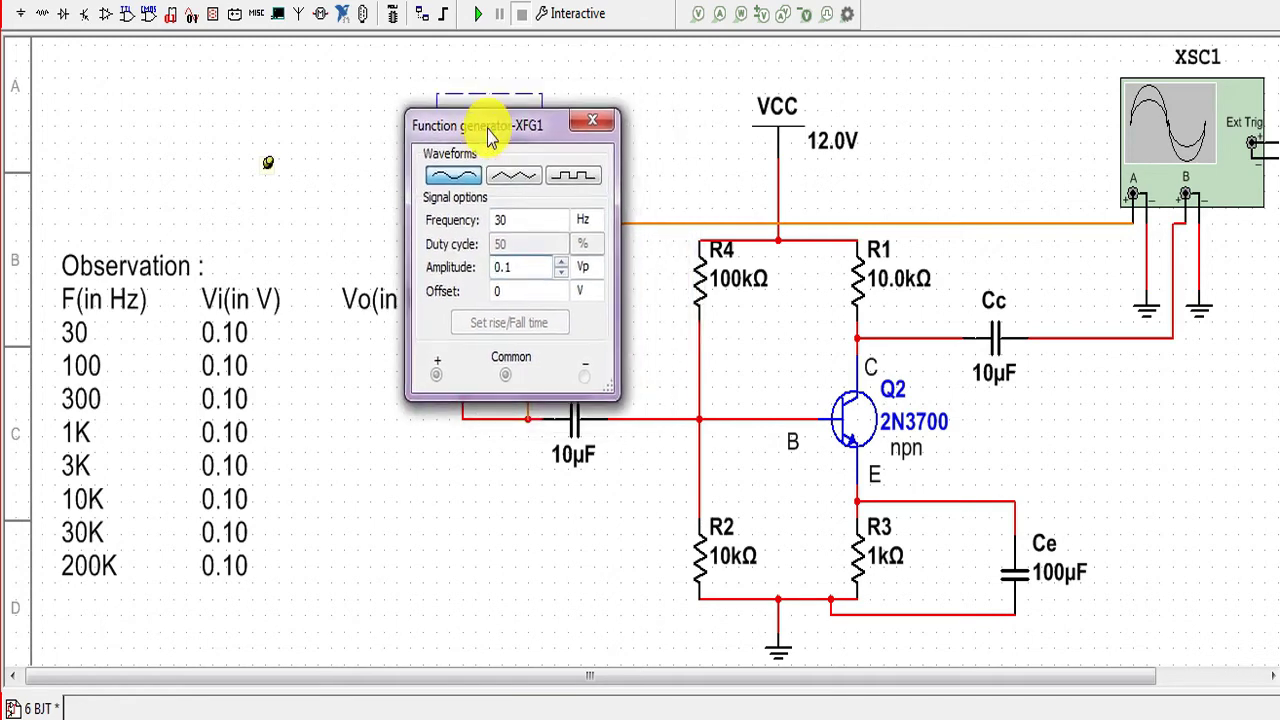
click(482, 20)
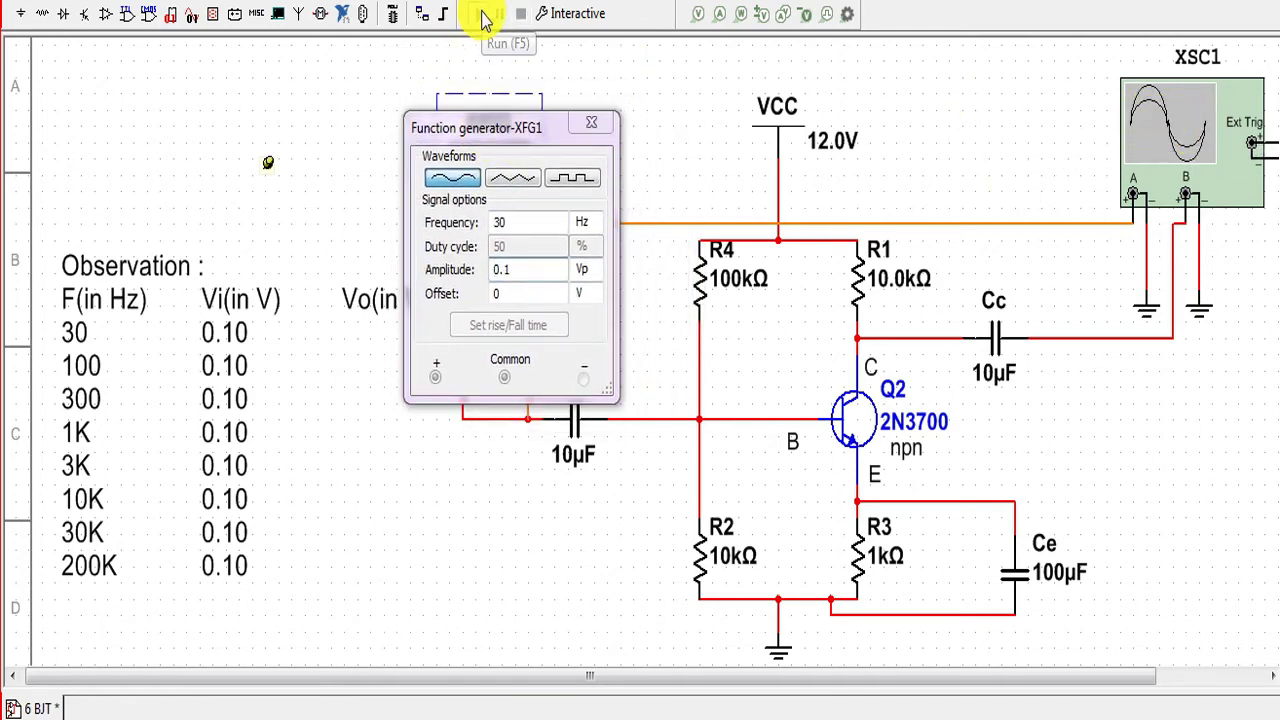
double_click(1195, 160)
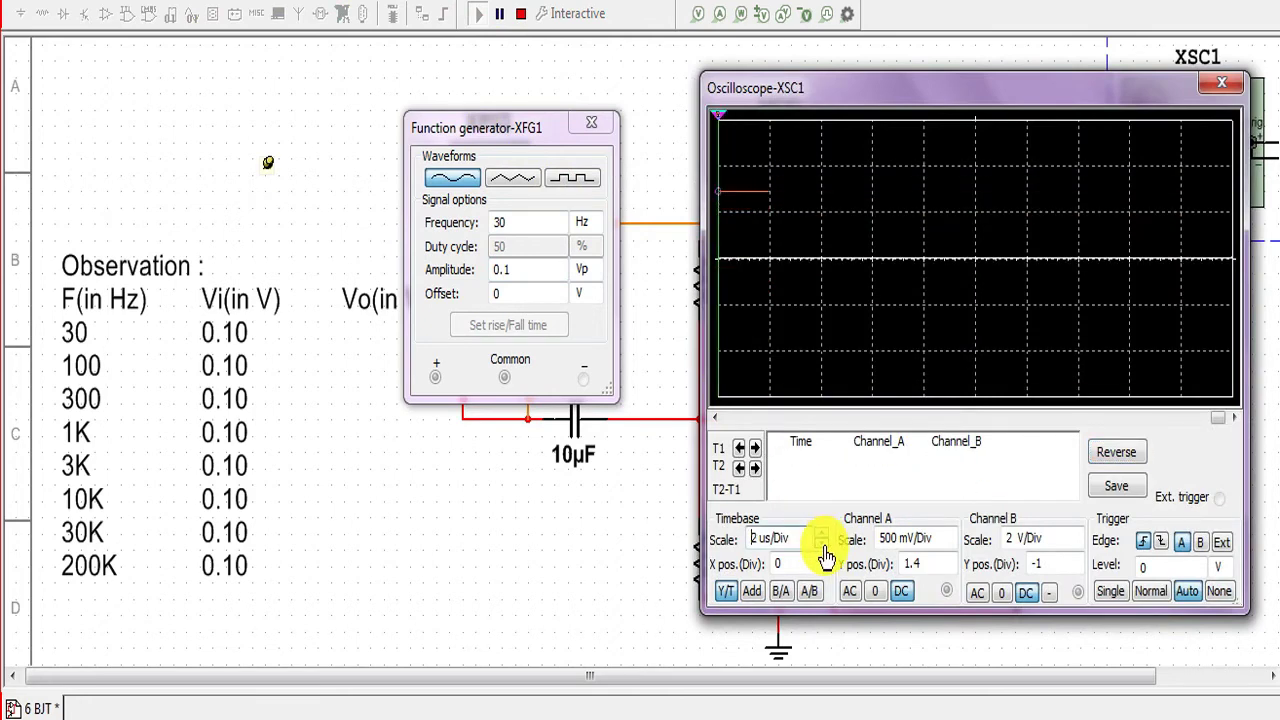
- Set the oscilloscope to 100 ms/Div timebase and Channel B 5 V/Div, then pause
click(821, 546)
click(822, 547)
click(822, 545)
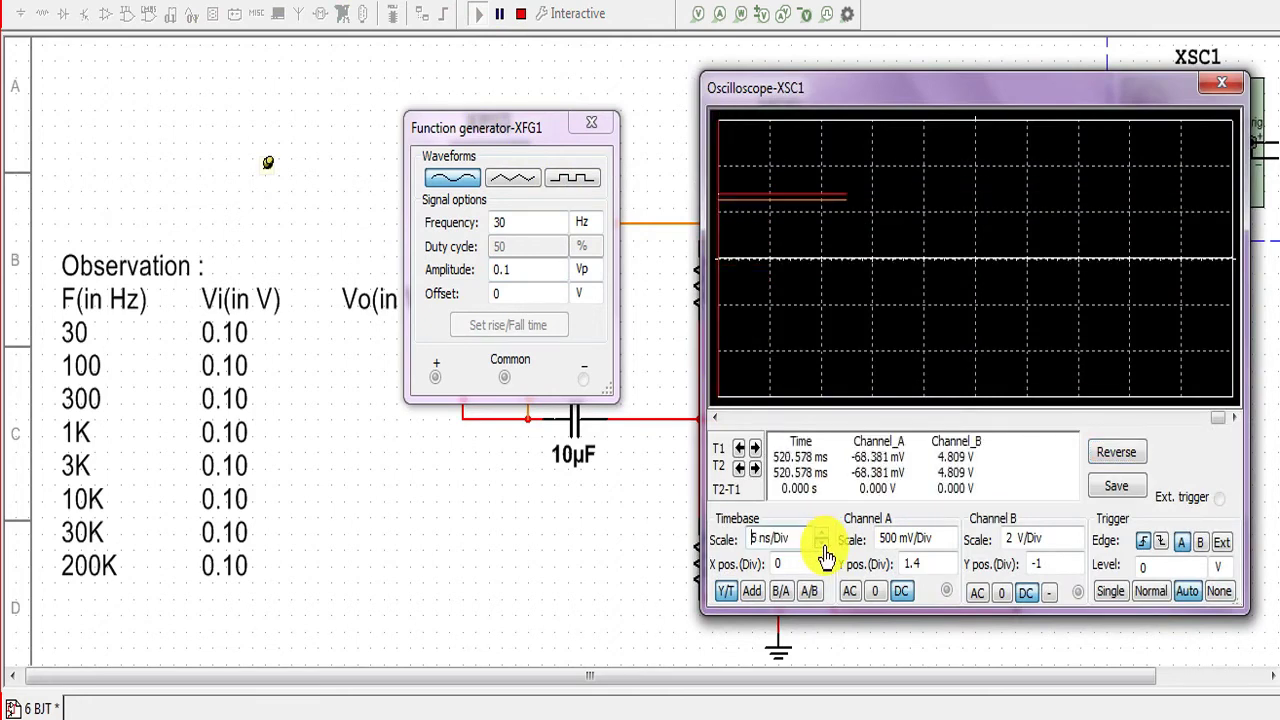
click(822, 545)
click(819, 537)
click(820, 537)
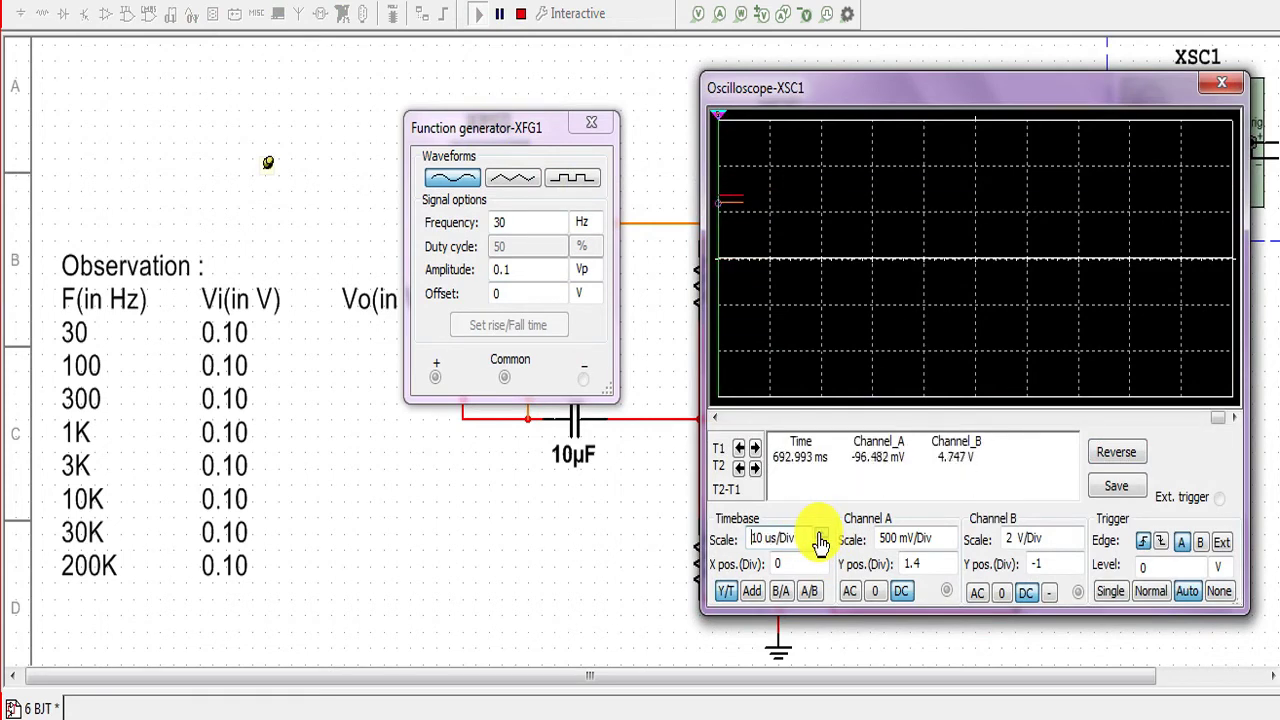
click(820, 537)
click(820, 537)
click(820, 537)
click(820, 537)
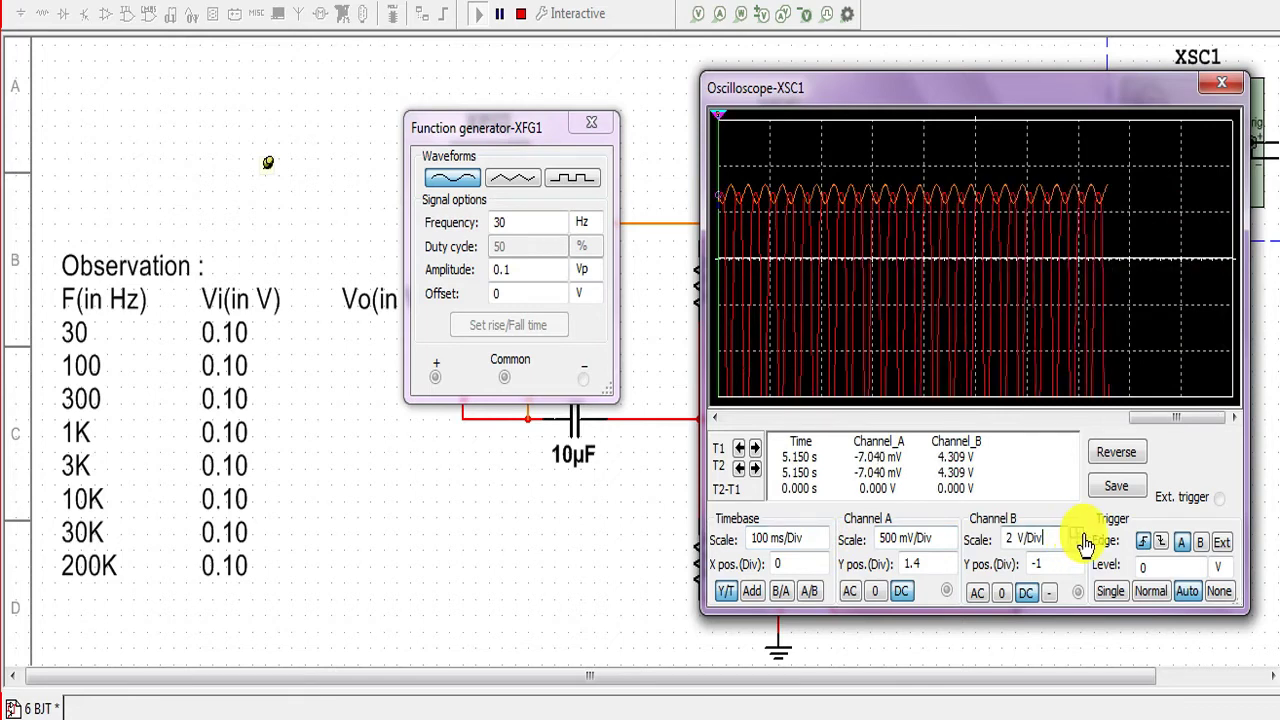
click(1075, 535)
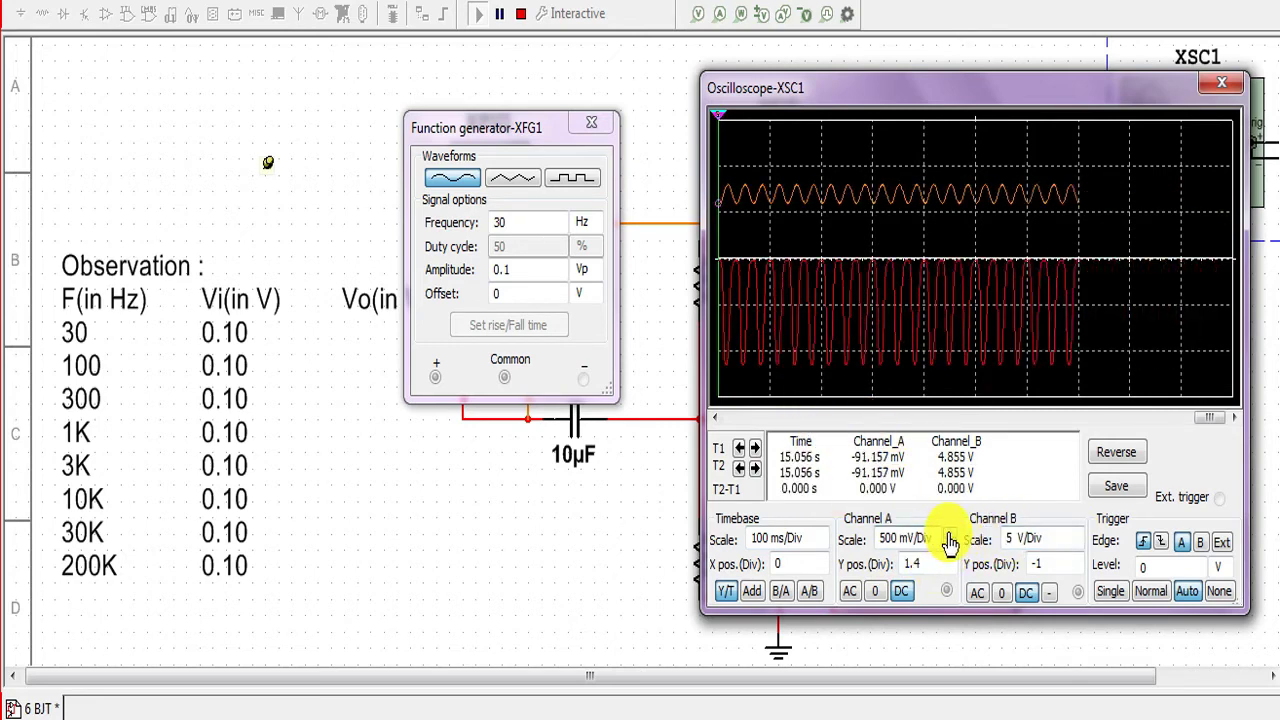
click(497, 25)
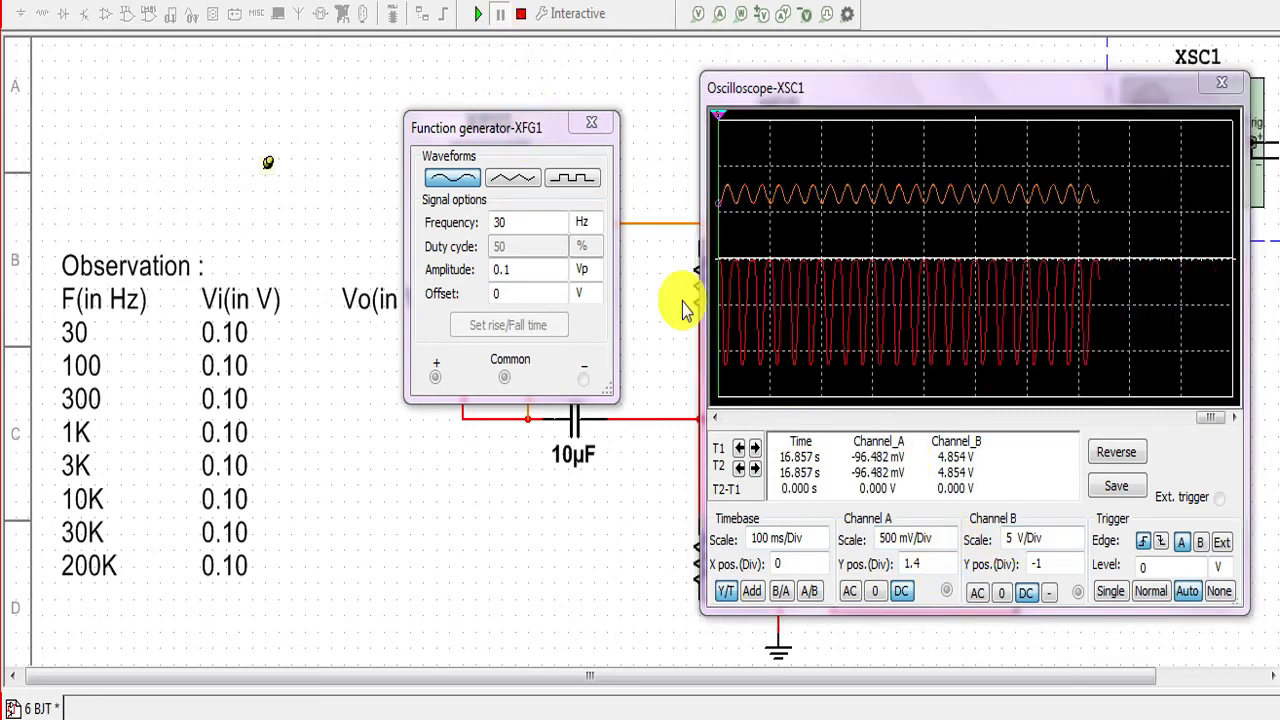
- Move cursor T2 along the traces and widen the timebase to 200 ms/Div
drag(718, 116, 795, 181)
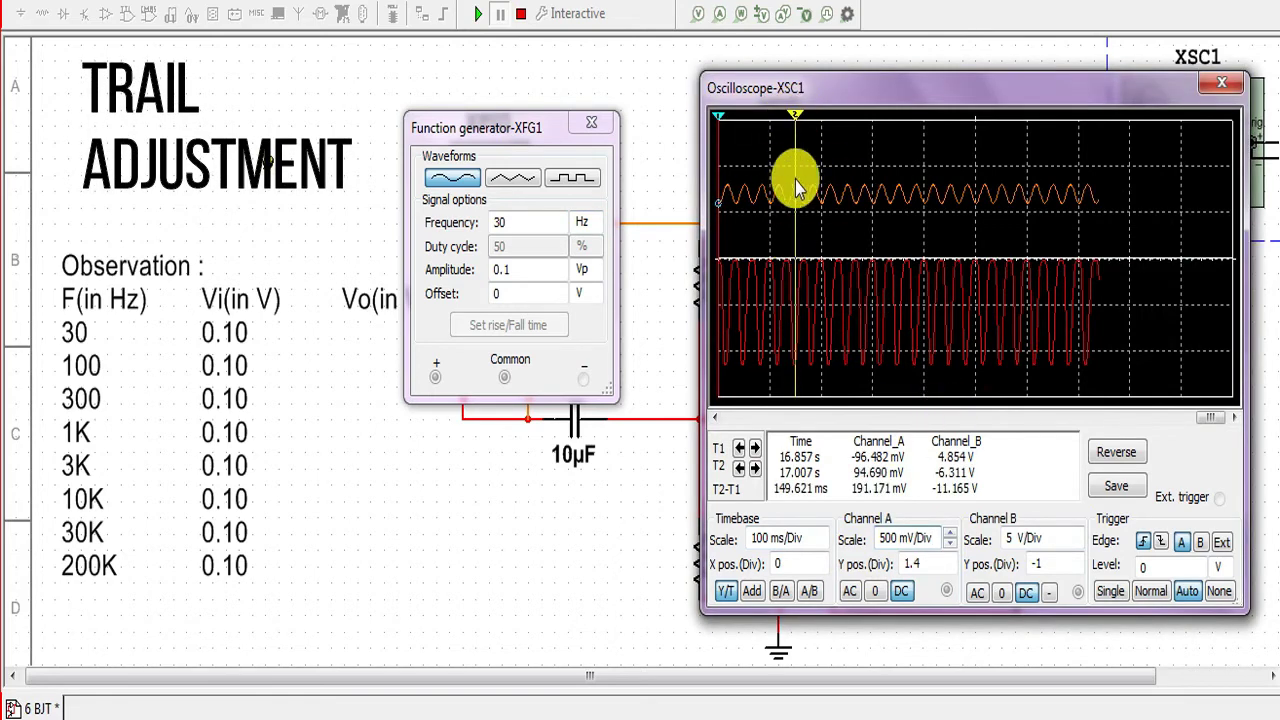
click(825, 541)
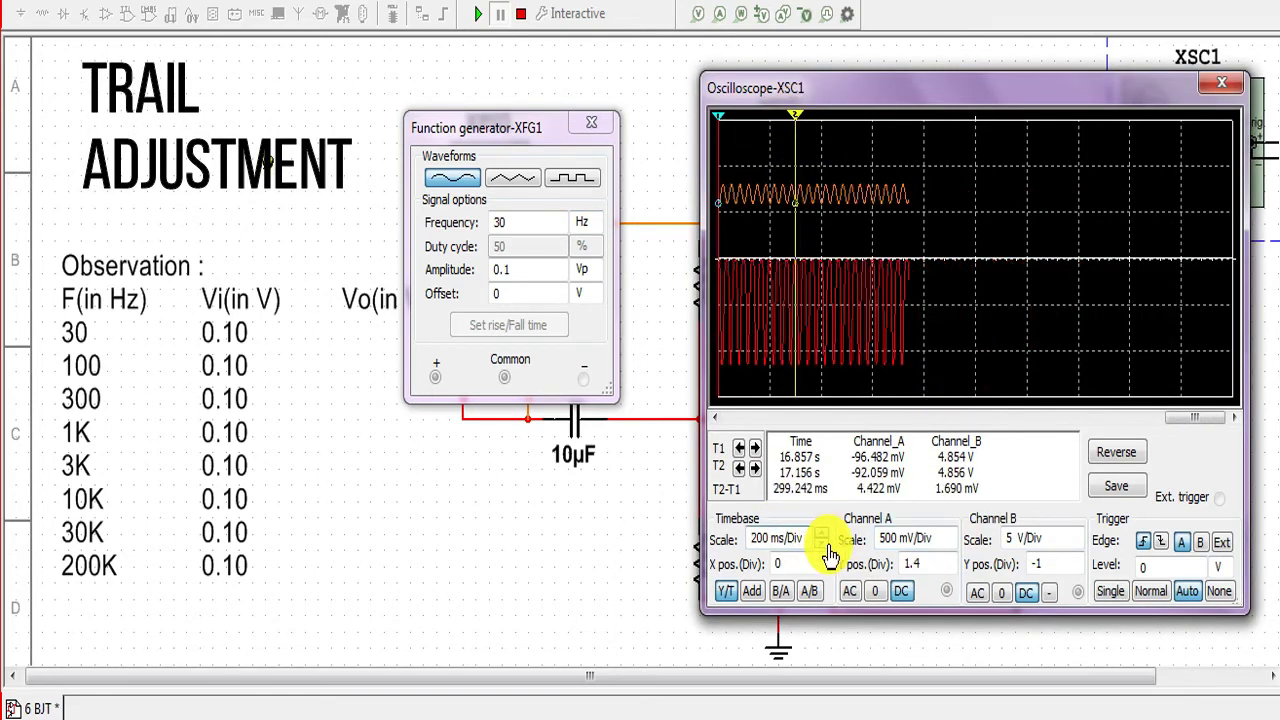
click(829, 543)
click(829, 543)
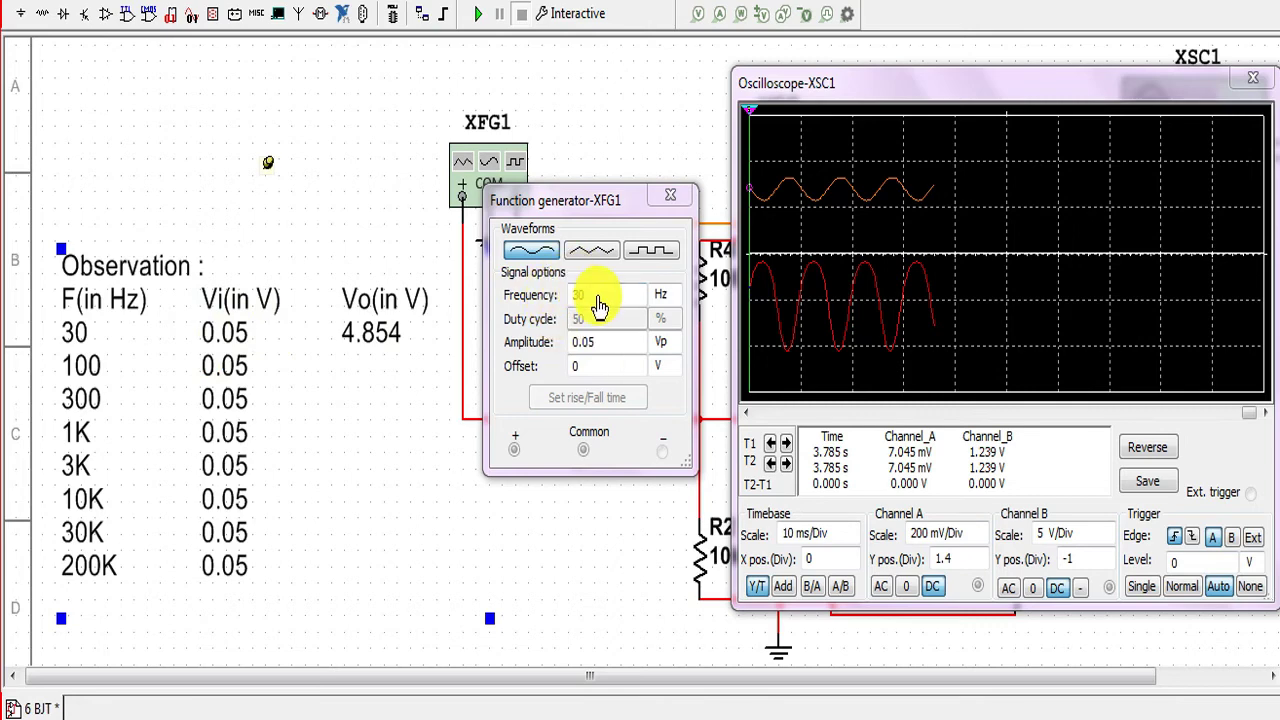
- Rerun with 0.05 Vp input at 20 ms/Div, pause, and read Vo 4.854 V with cursor T2
click(476, 20)
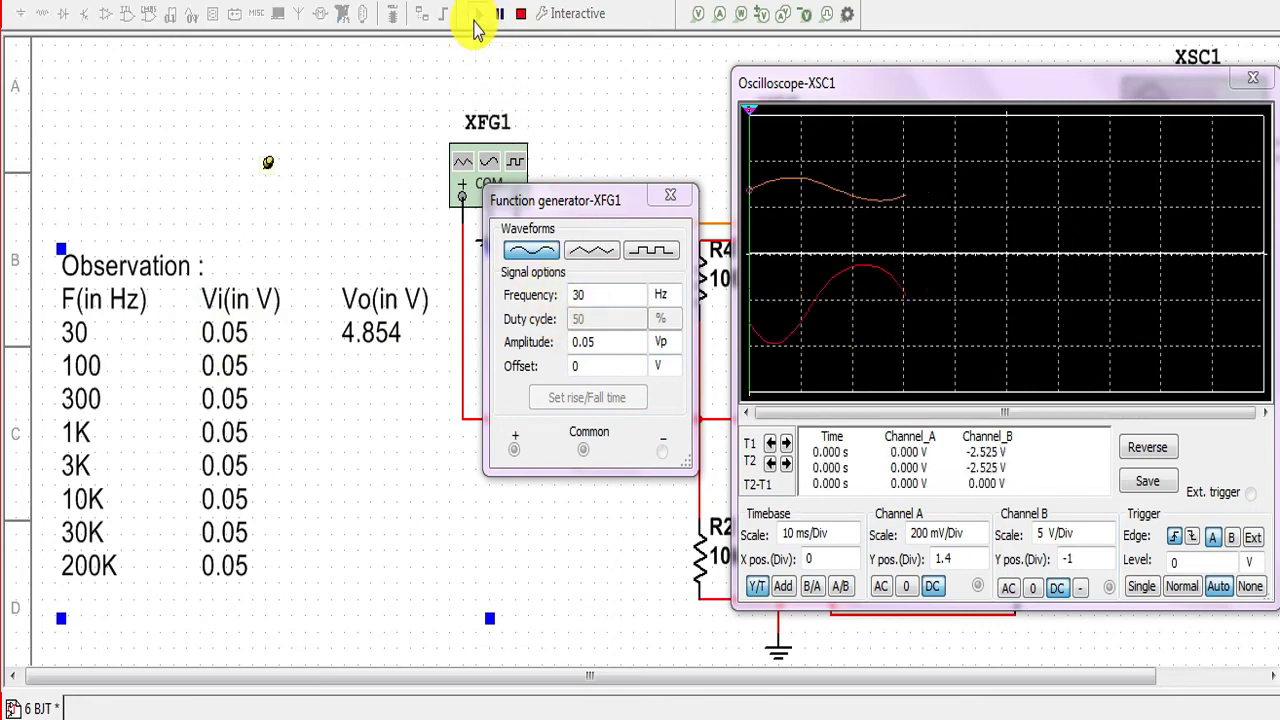
click(855, 532)
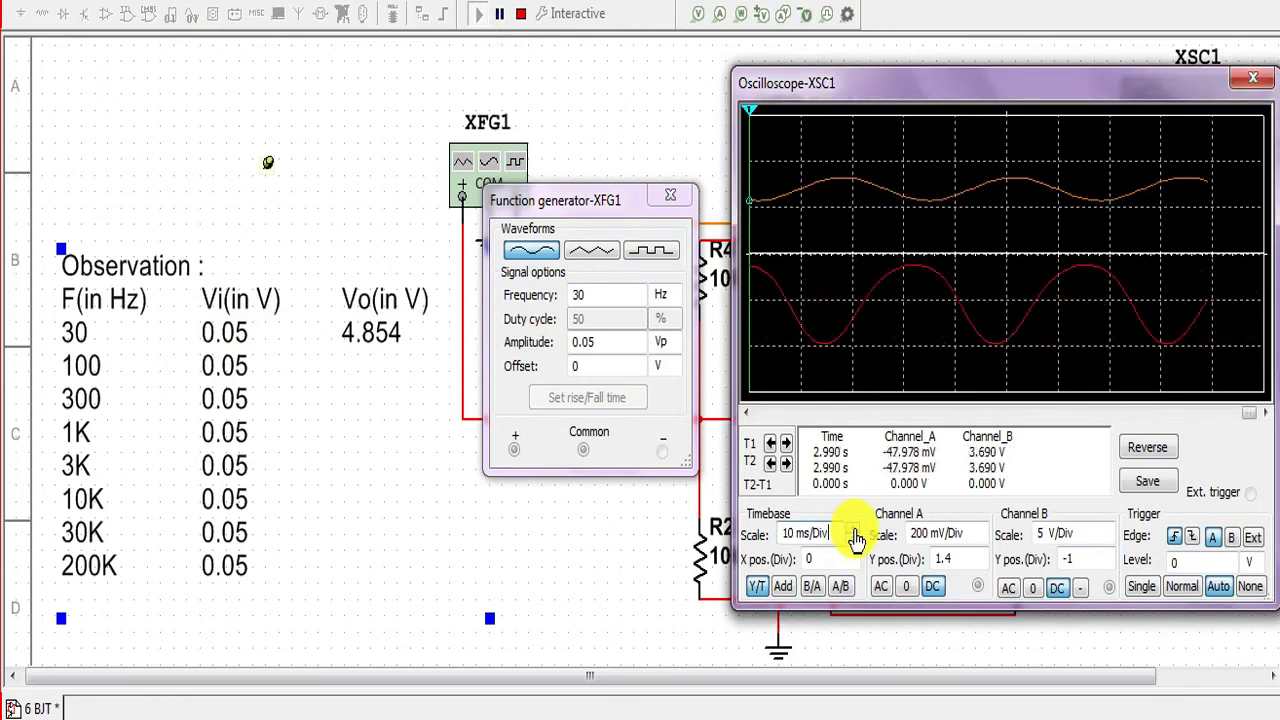
click(855, 534)
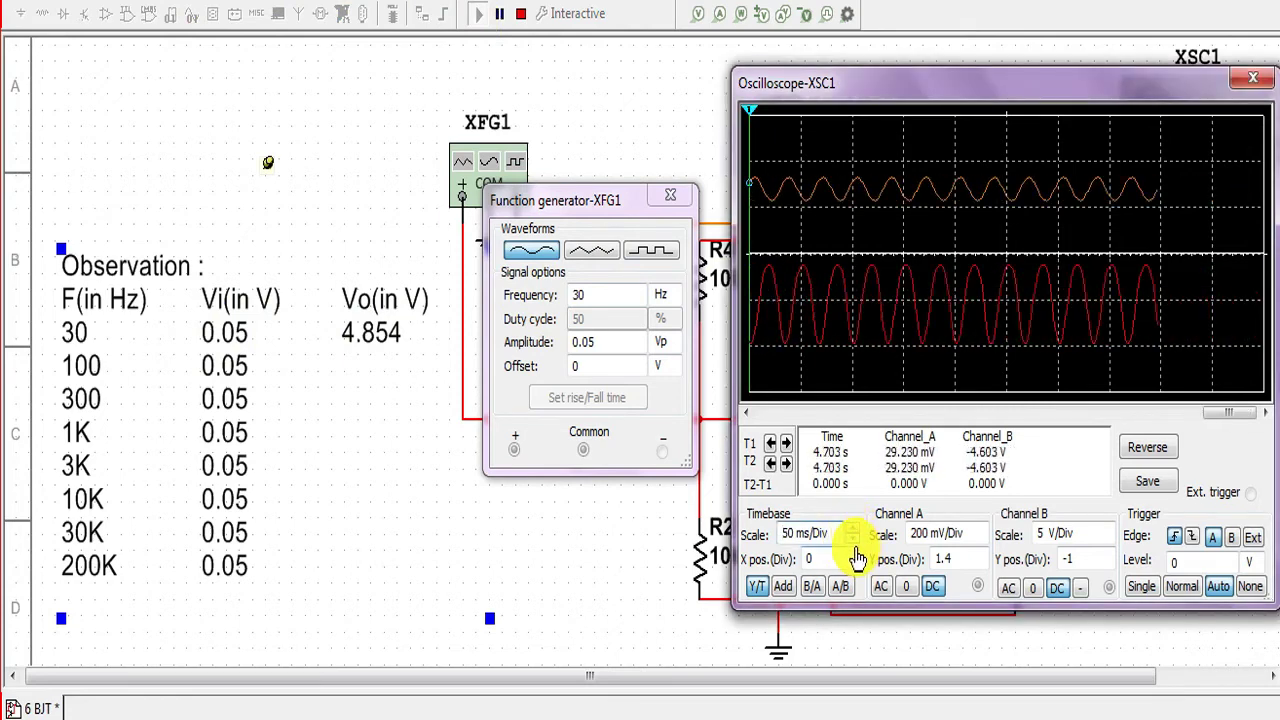
click(852, 540)
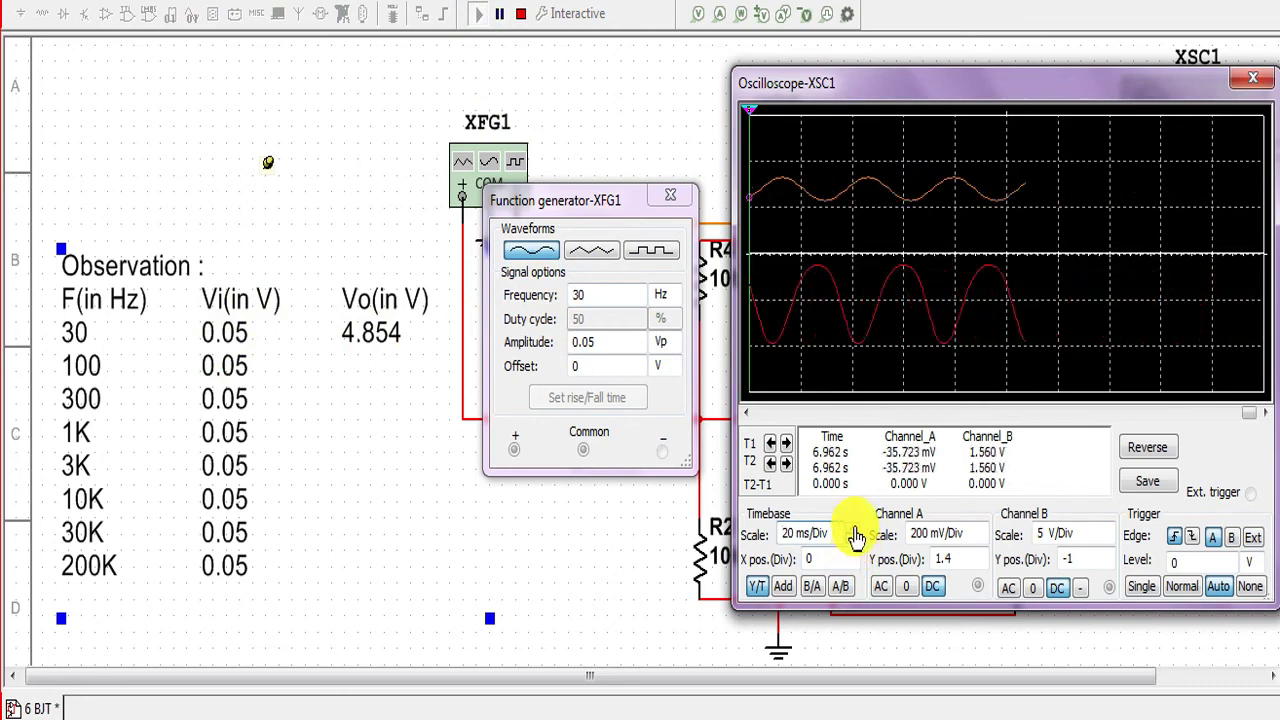
click(498, 14)
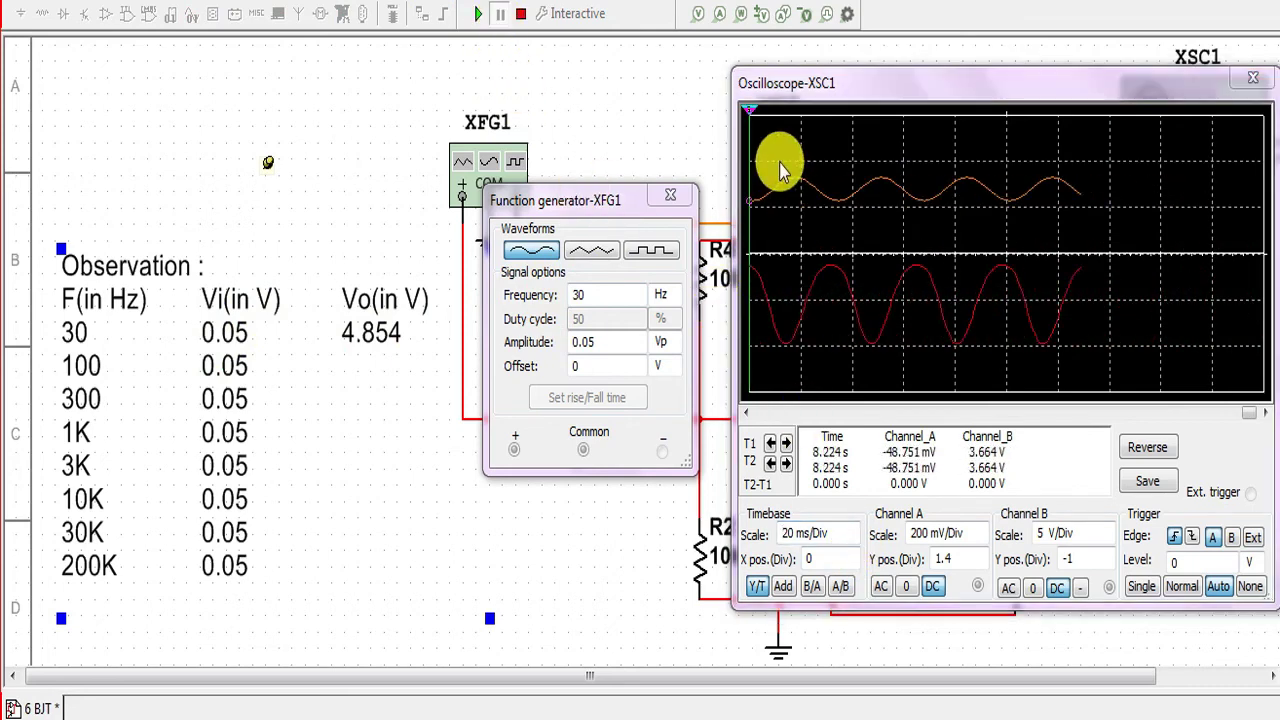
drag(752, 117, 819, 120)
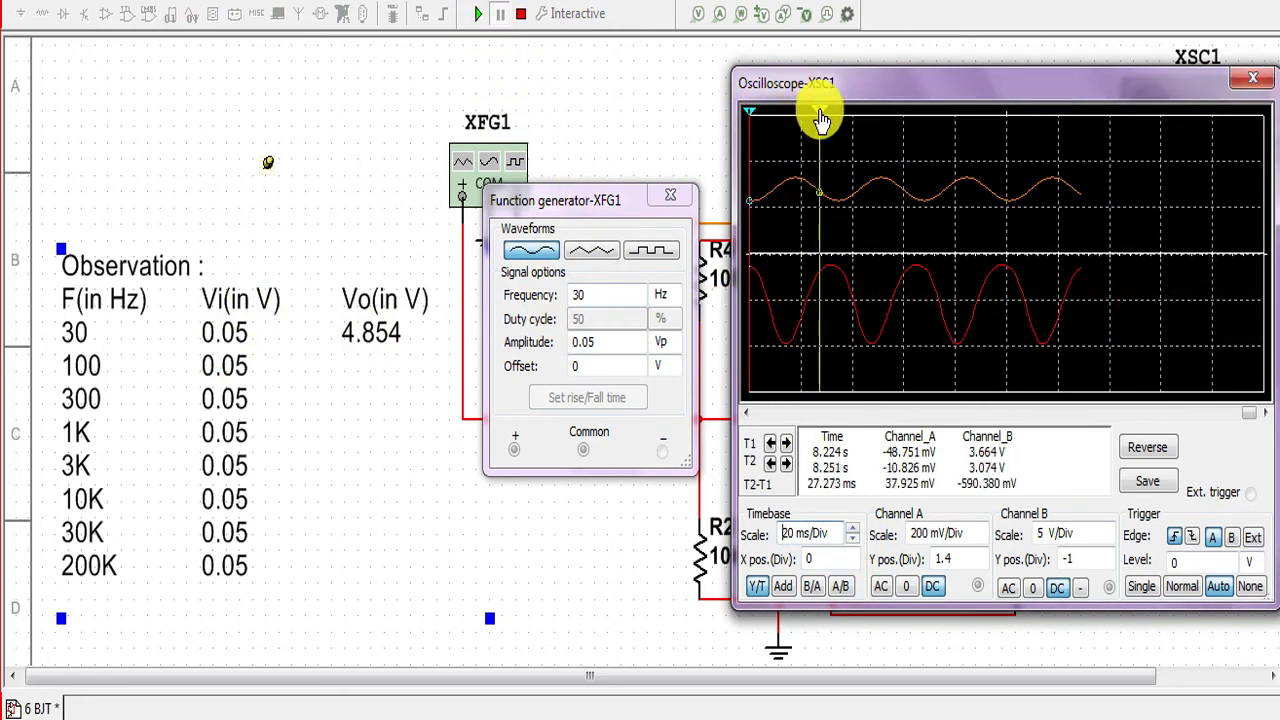